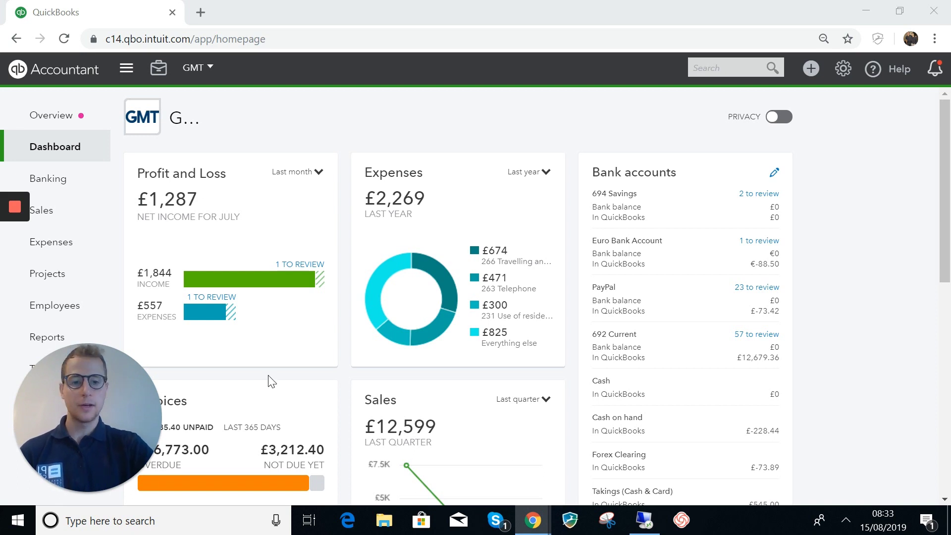
- Open the settings gear menu on the GMT company dashboard
left_click(838, 84)
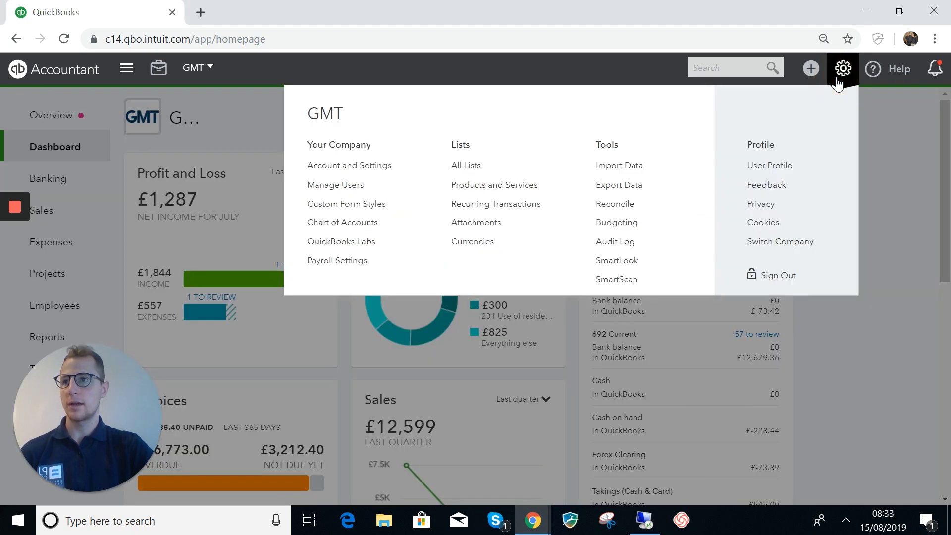
- Open the Products and Services list from the Lists section of the gear menu
left_click(533, 190)
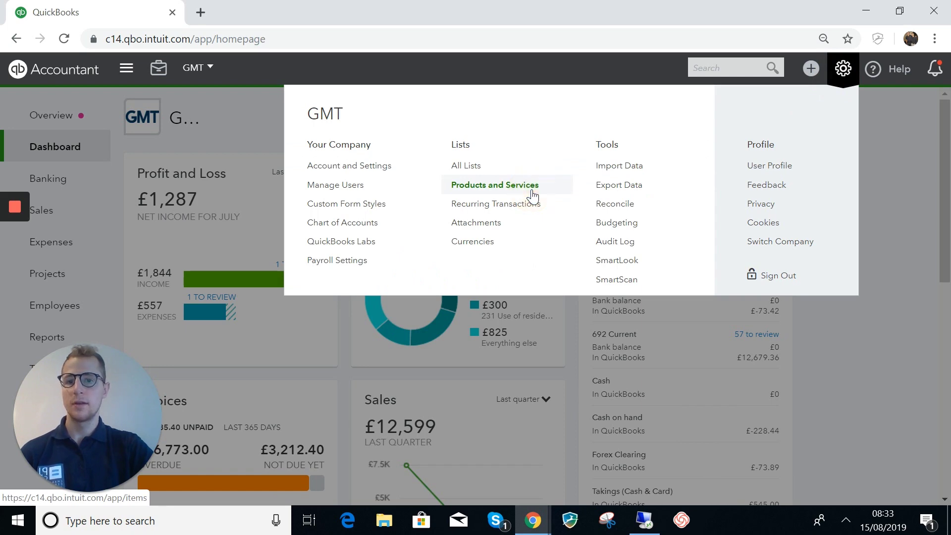
left_click(516, 190)
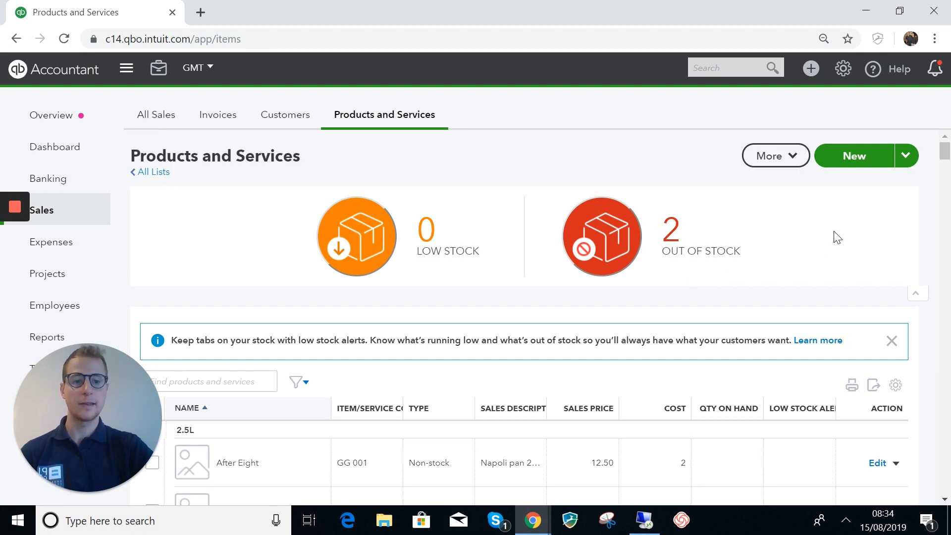
- Create a new stock item named Antique Chairs with item code 00001
left_click(854, 158)
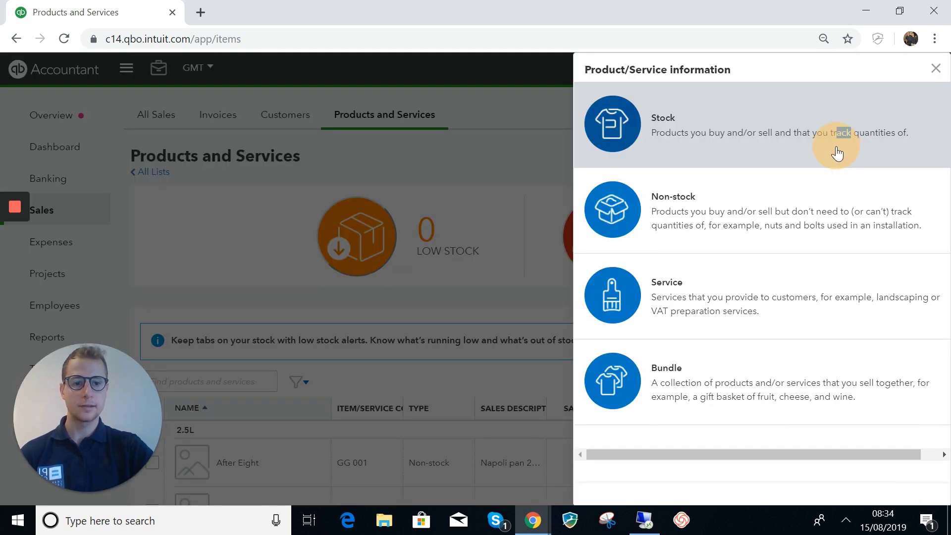
left_click(840, 152)
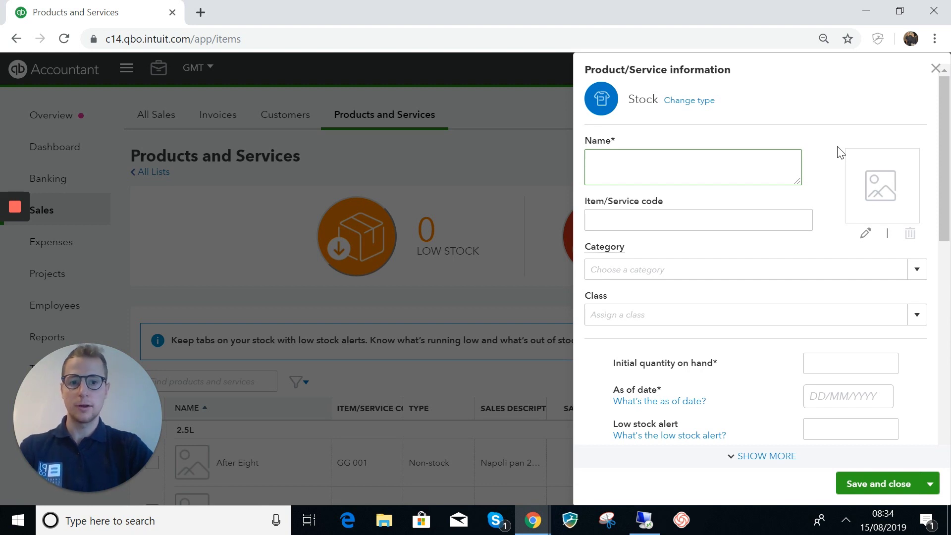
type("Ant")
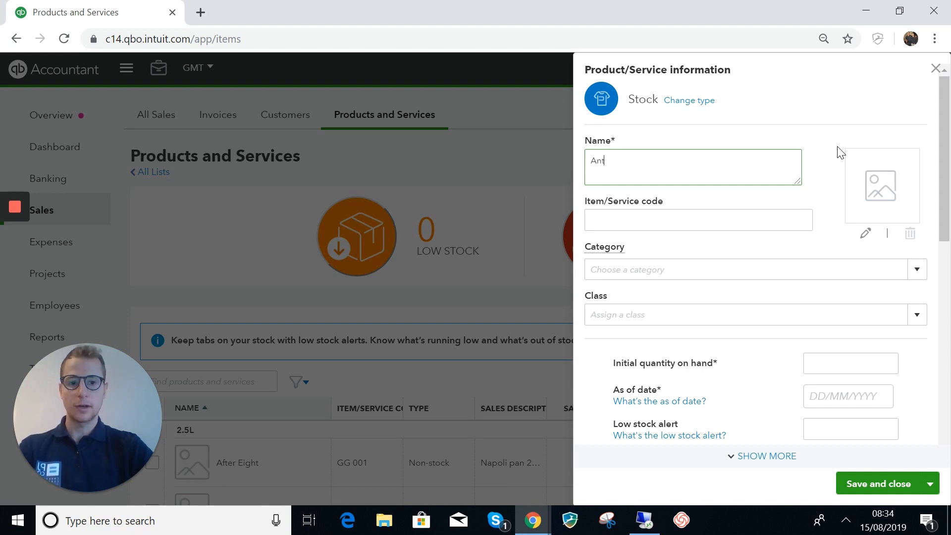
type("iq")
type("u")
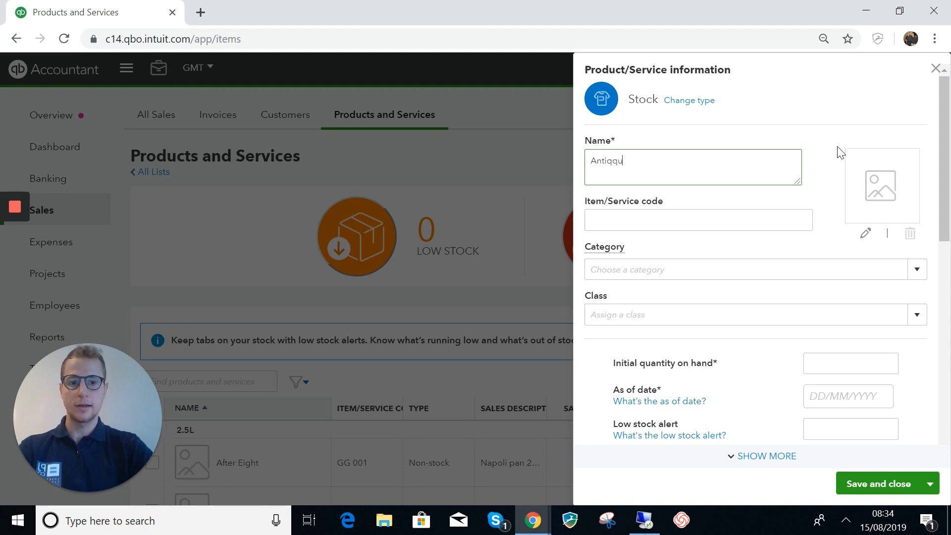
type("es")
key("BackSpace")
key("BackSpace")
key("BackSpace")
type("ue")
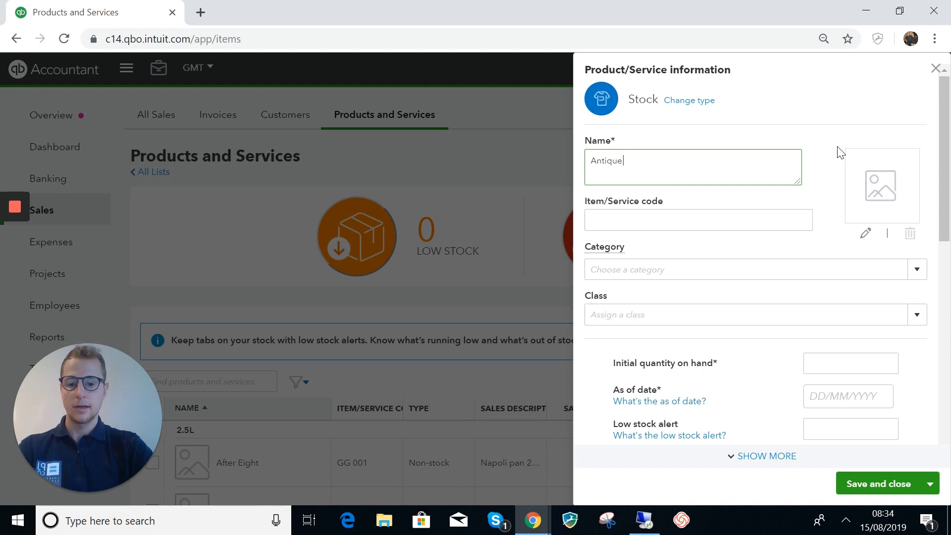
type(" Chairs")
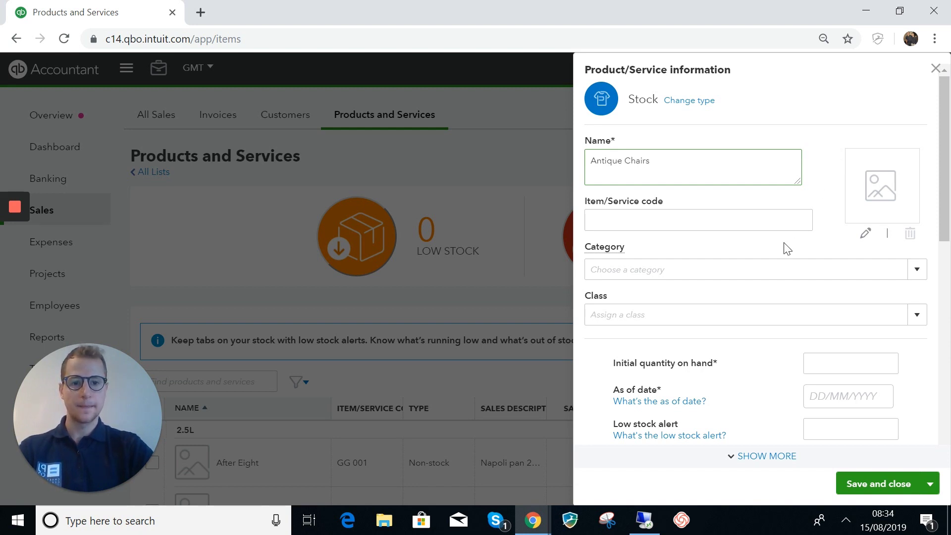
left_click(770, 225)
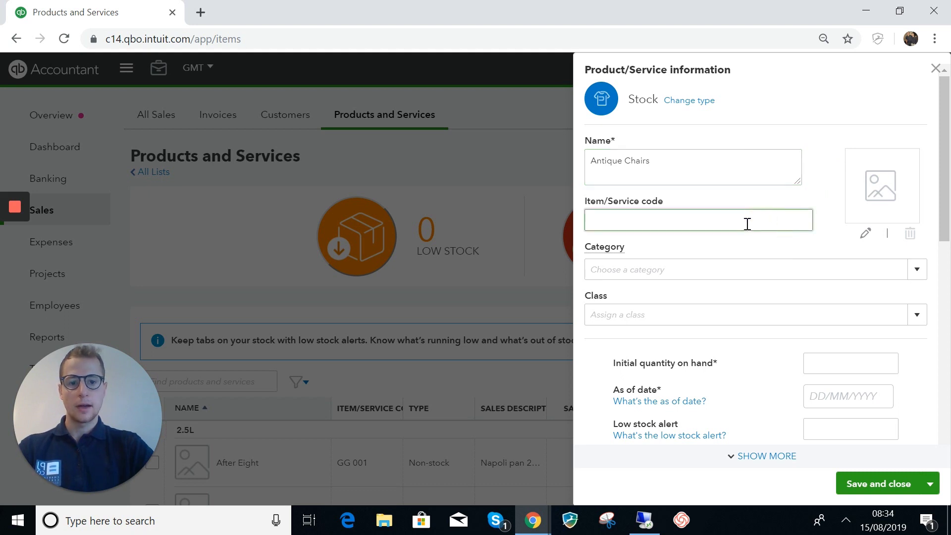
type("00001")
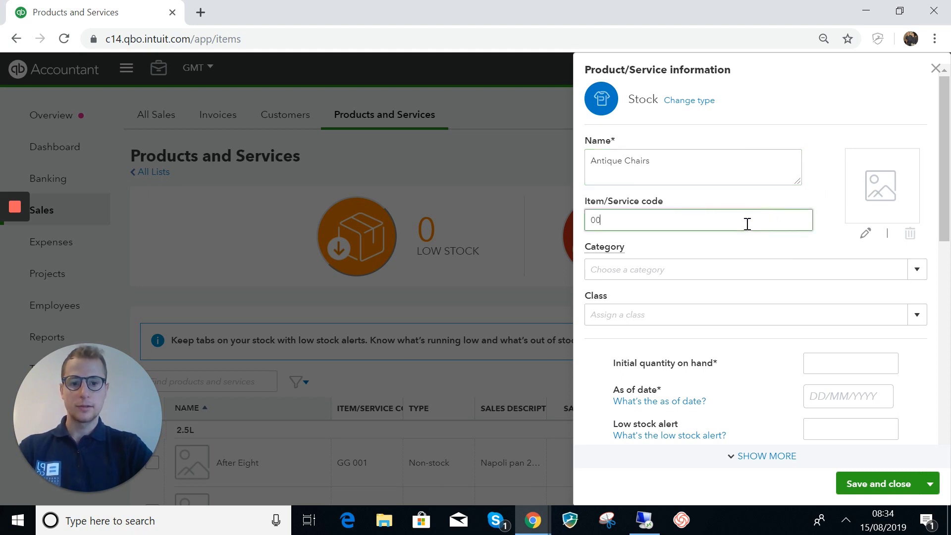
- Leave the category blank and enter an initial quantity on hand of 0
left_click(814, 271)
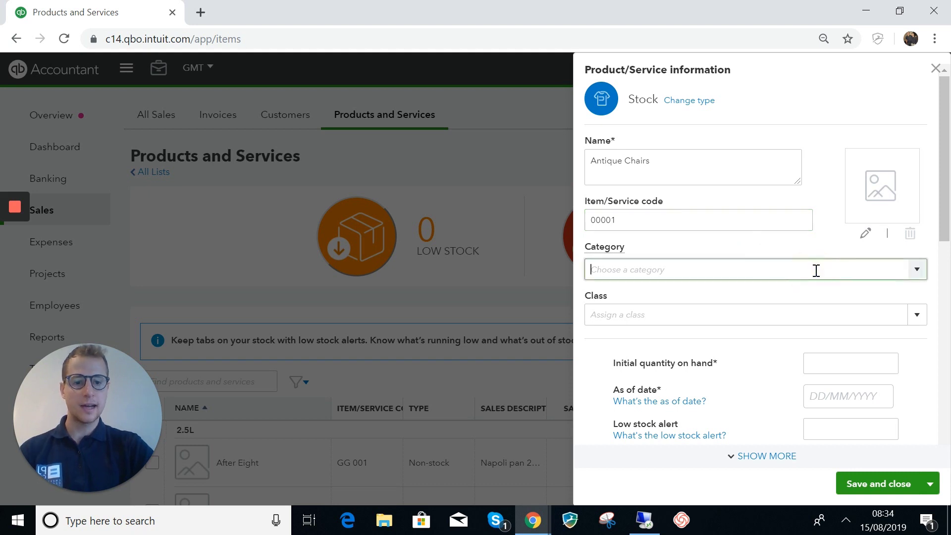
left_click(917, 270)
left_click(861, 243)
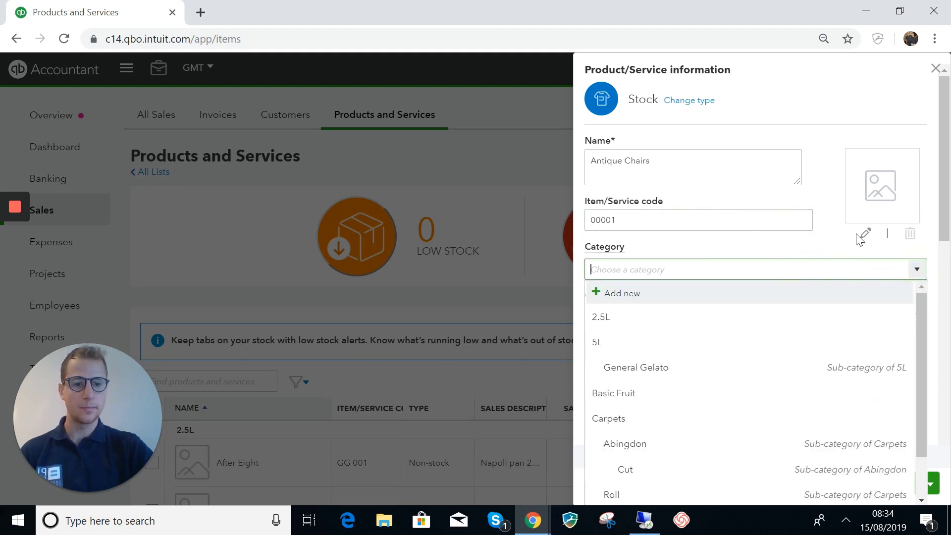
scroll(817, 303, "down", 4)
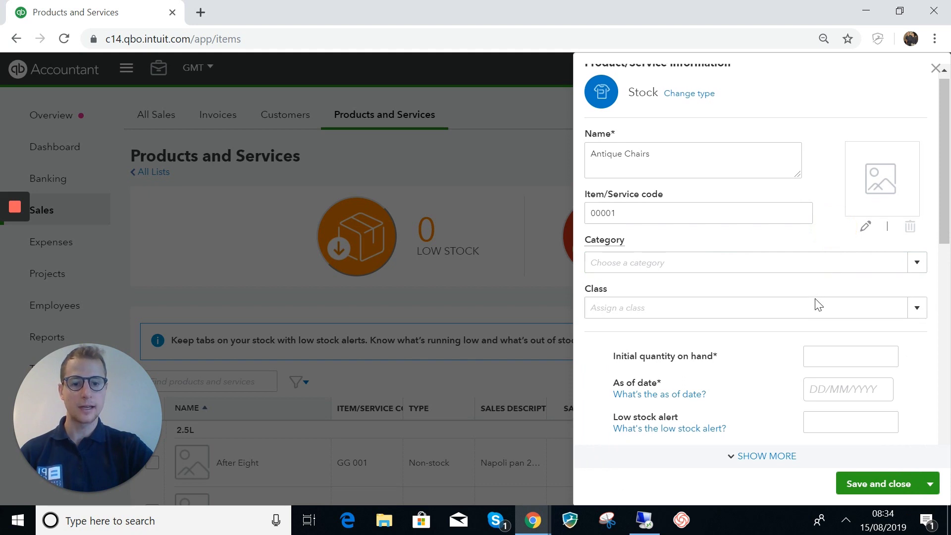
scroll(816, 299, "down", 2)
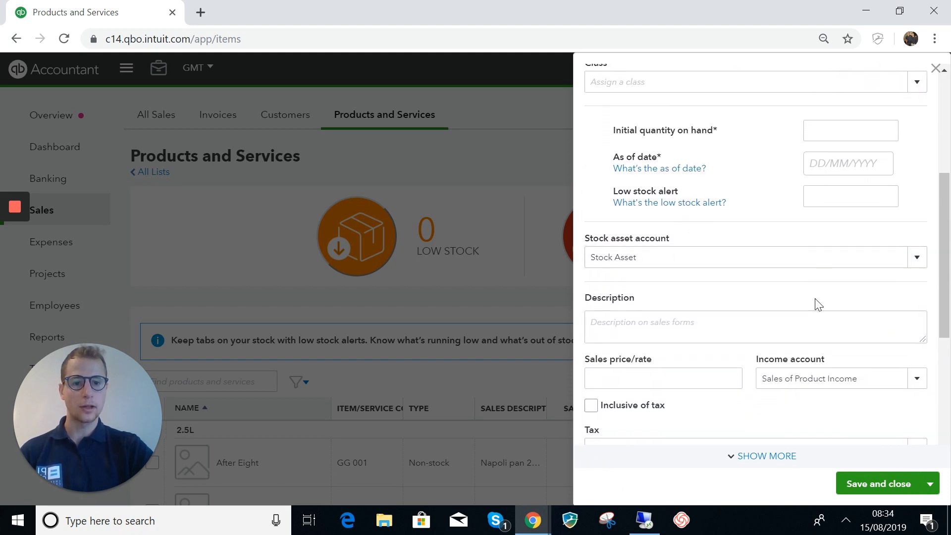
left_click(846, 101)
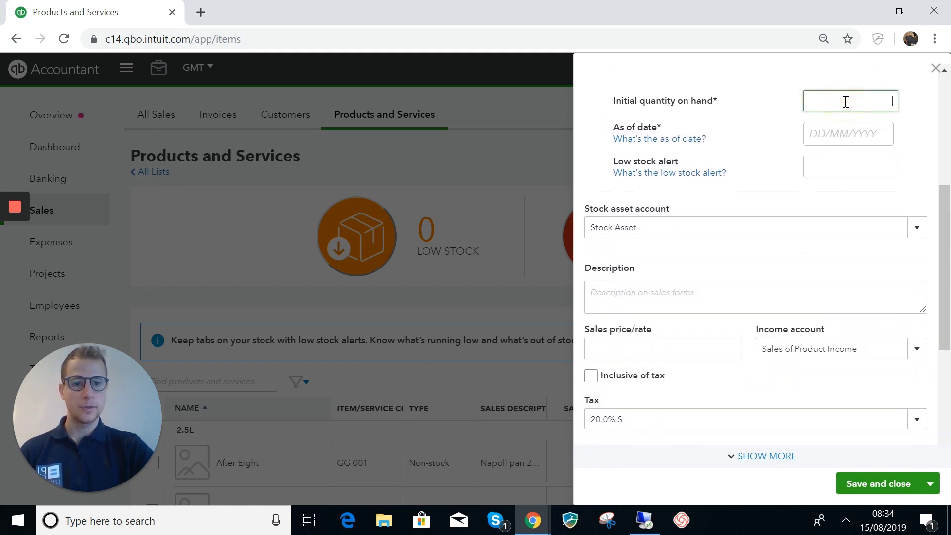
type("0")
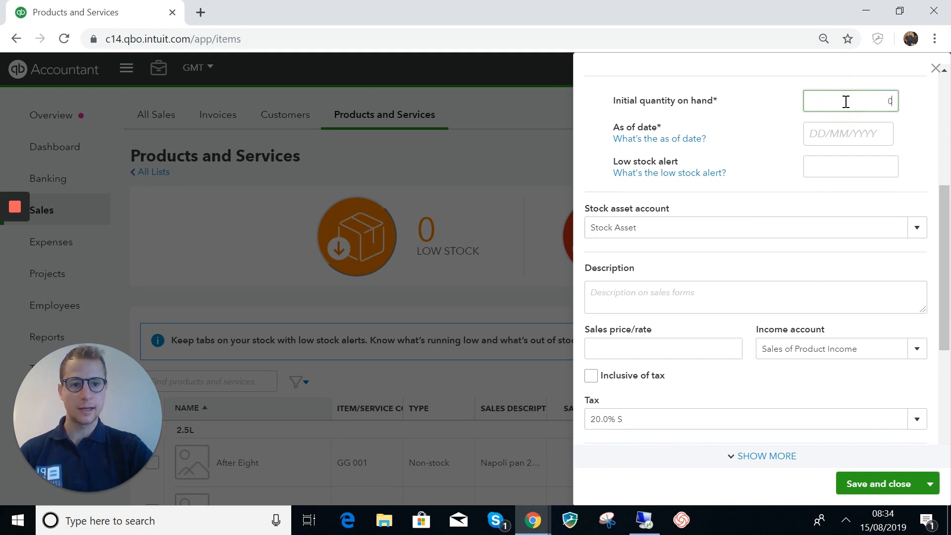
left_click(831, 131)
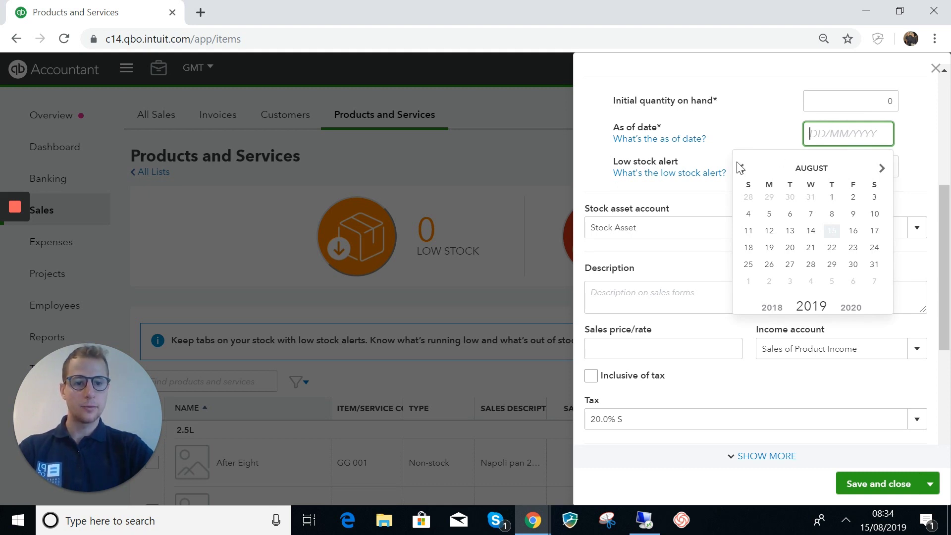
- Set the Antique Chairs as-of date to 01/08/2019 and move down to the description
left_click(831, 199)
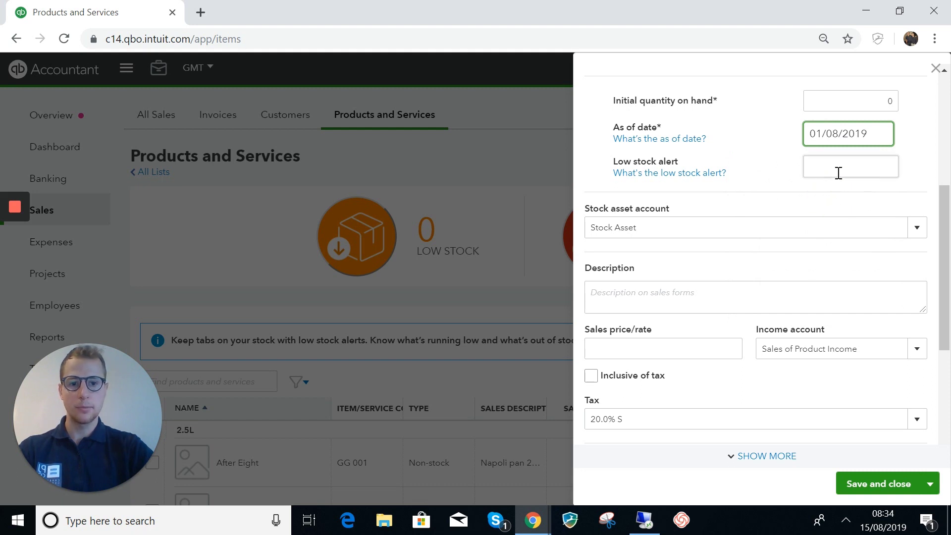
left_click(838, 171)
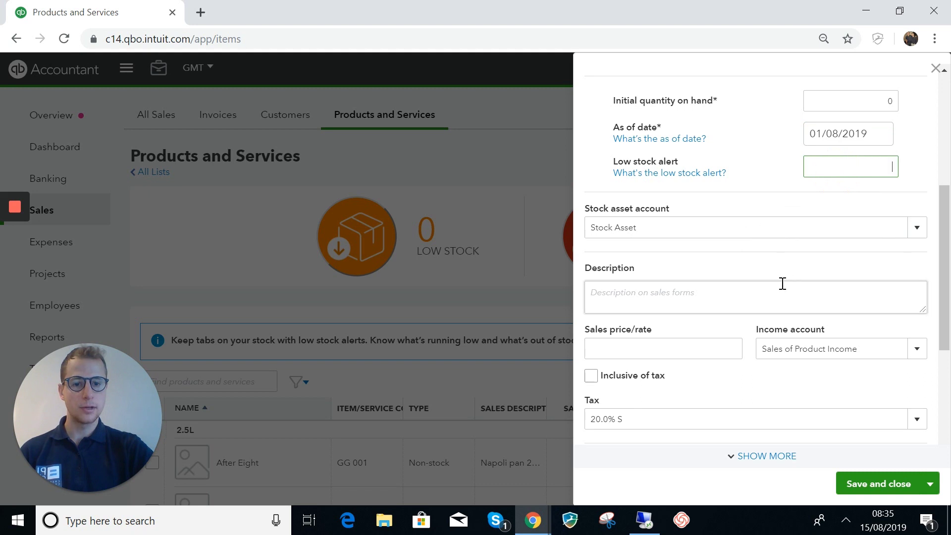
scroll(781, 283, "down", 1)
scroll(782, 284, "down", 1)
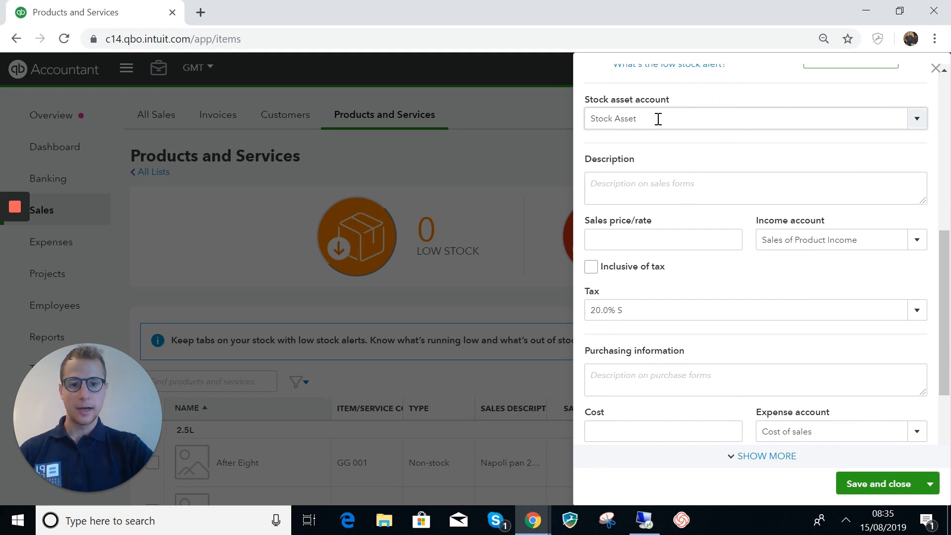
left_click(711, 192)
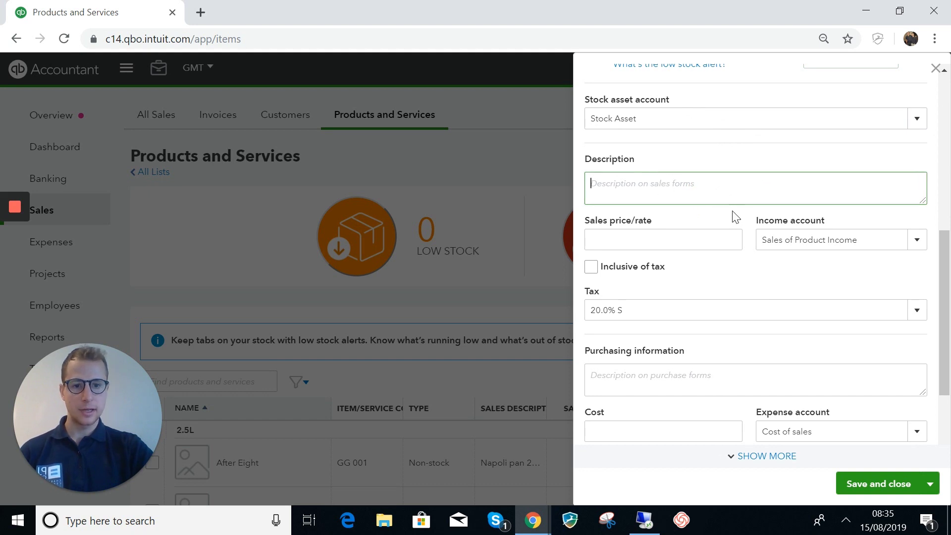
left_click(913, 240)
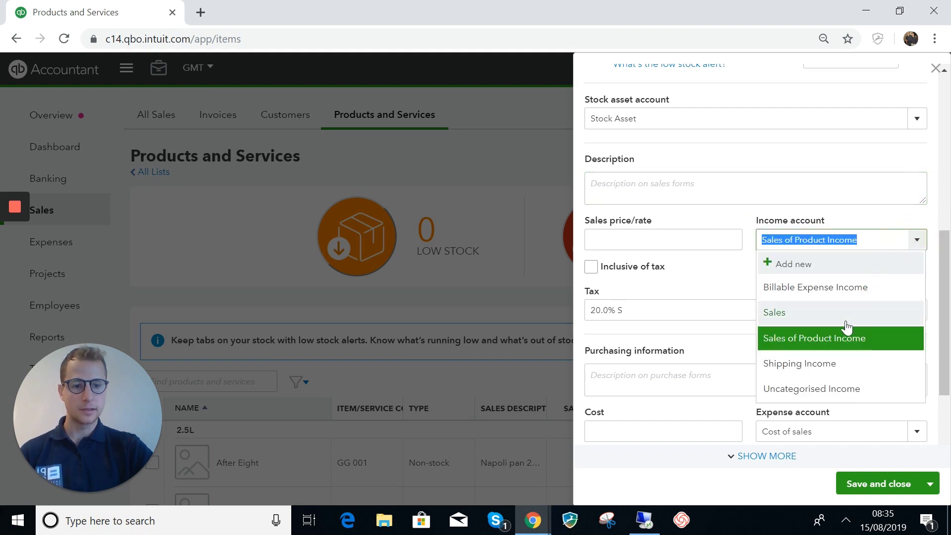
- Set the income account to Sales, sales price 1,000 and sales tax to No VAT
left_click(843, 313)
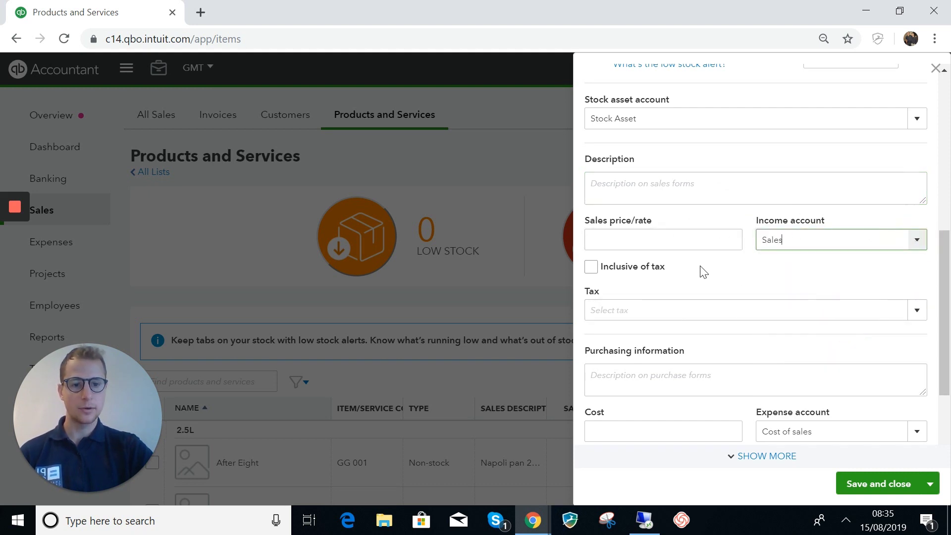
left_click(664, 236)
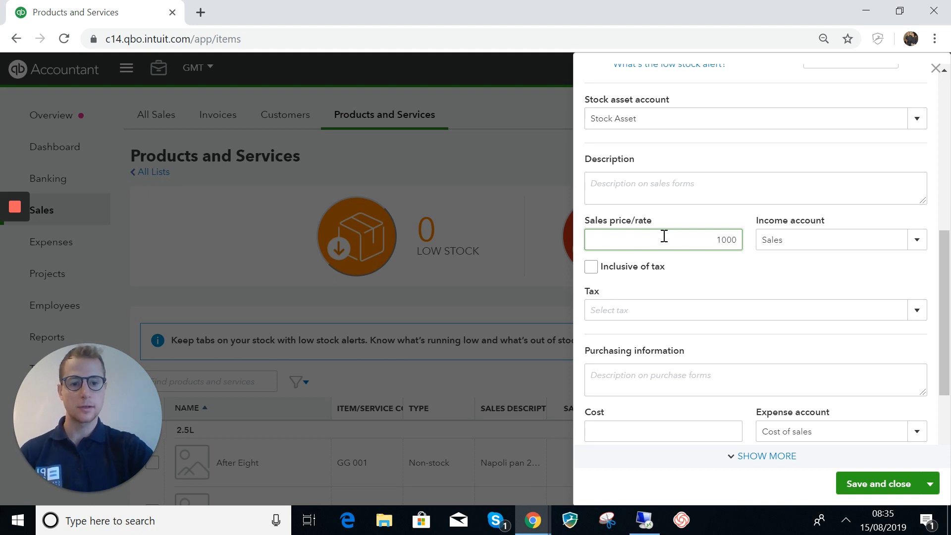
left_click(696, 267)
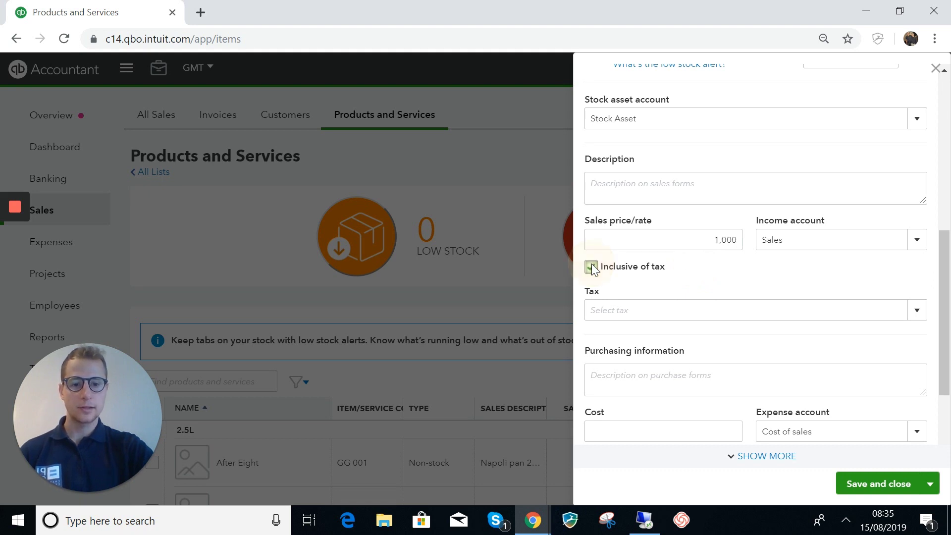
left_click(847, 309)
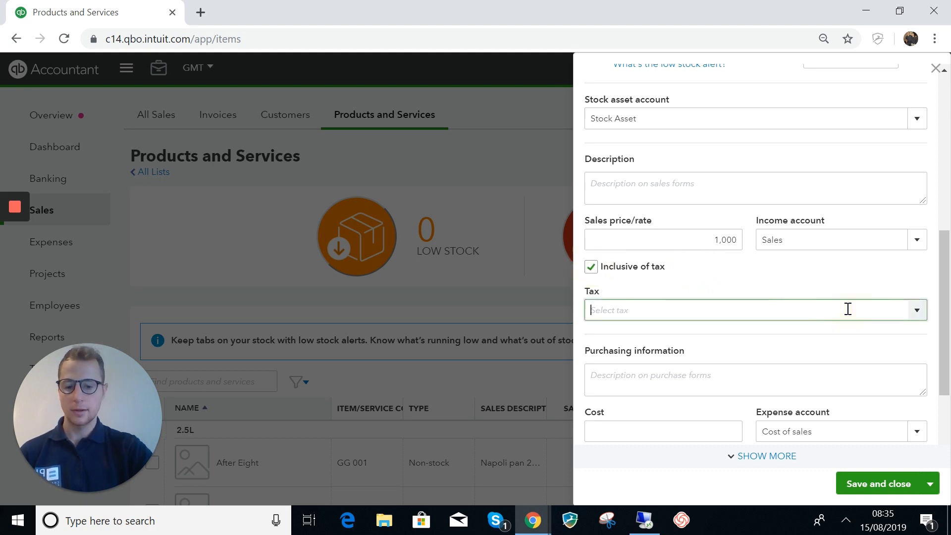
type("No VAT")
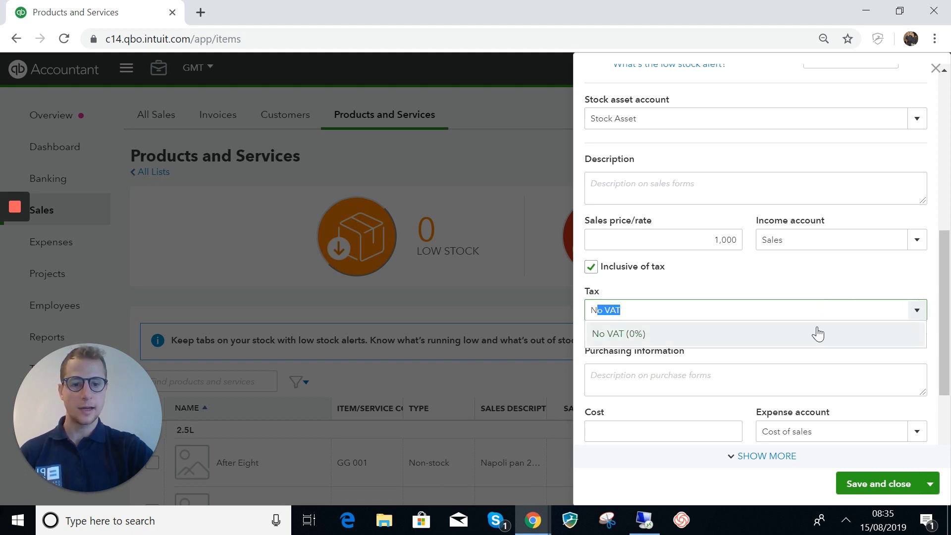
left_click(818, 335)
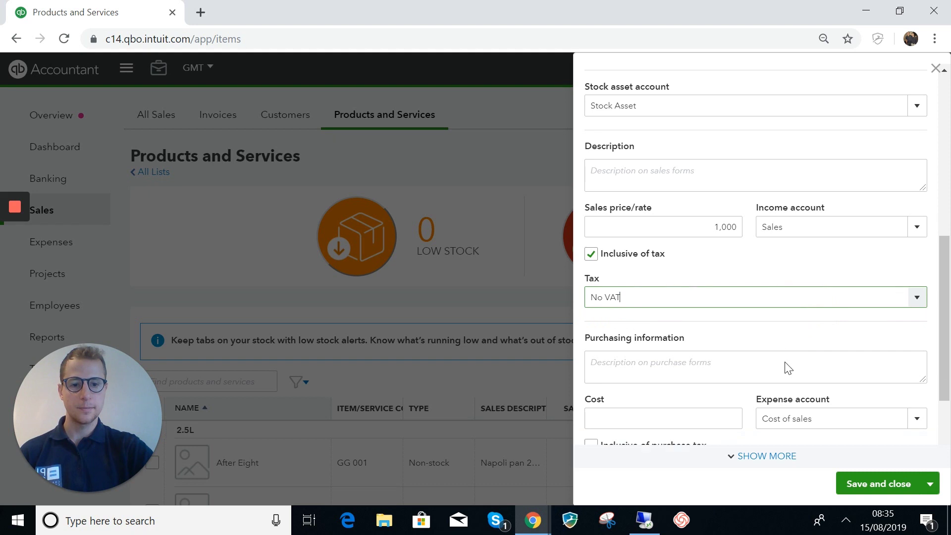
- Enter the purchasing description 'Antique chairs x 2'
scroll(787, 365, "down", 1)
left_click(786, 310)
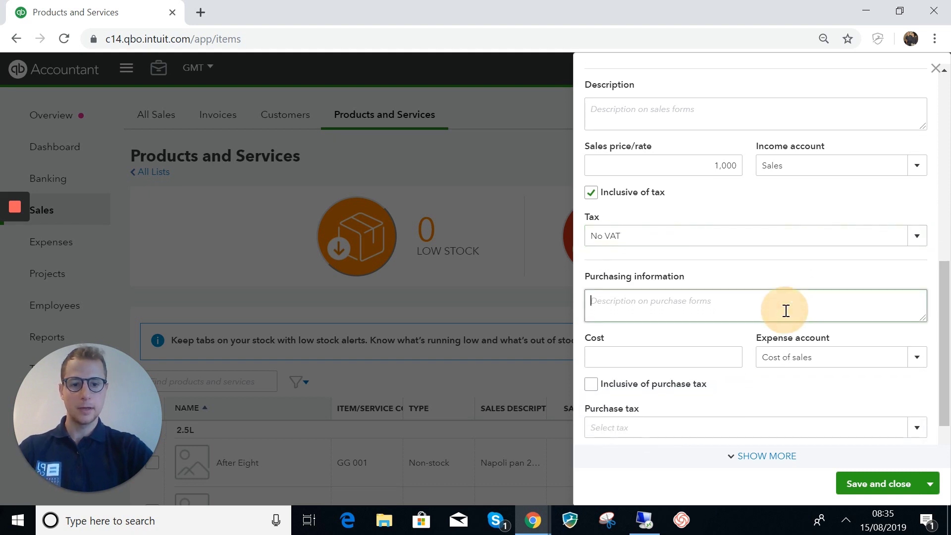
type("Antique chairs x 2")
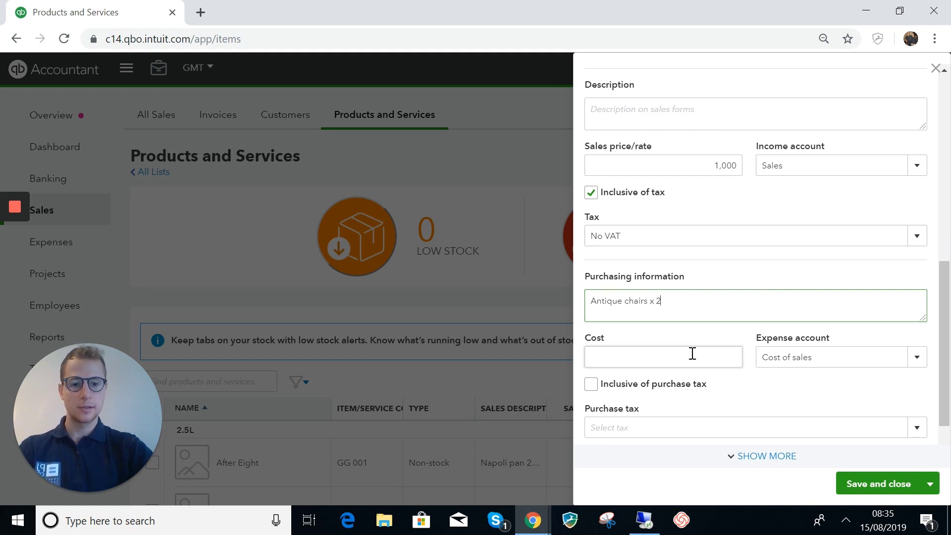
left_click(691, 353)
- Set cost 1,000 inclusive of purchase tax, Cost of sales expense account, No VAT purchase tax
type("1000")
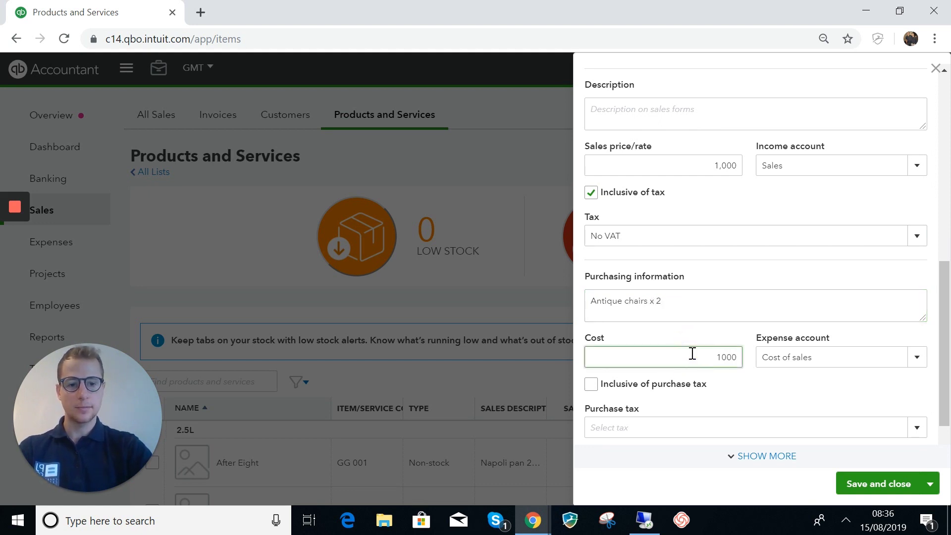
left_click(825, 363)
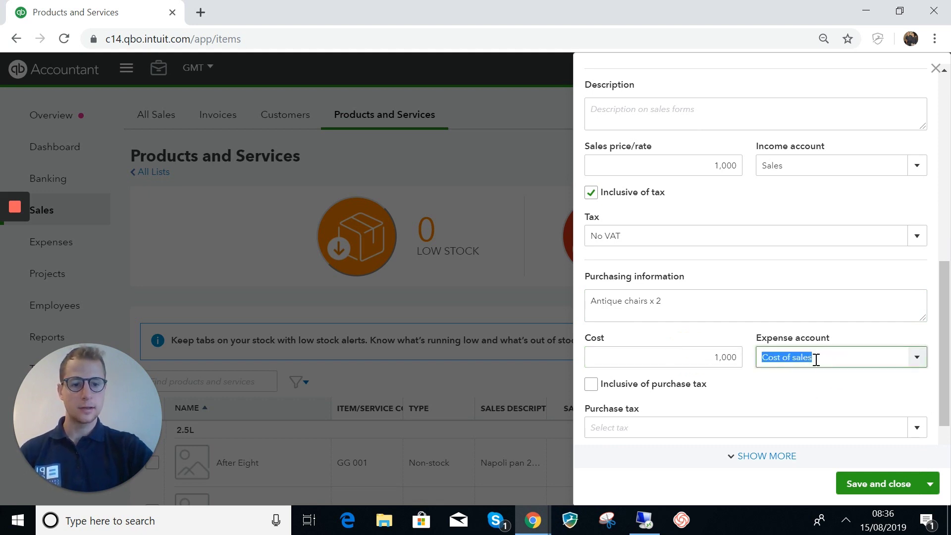
scroll(682, 380, "down", 1)
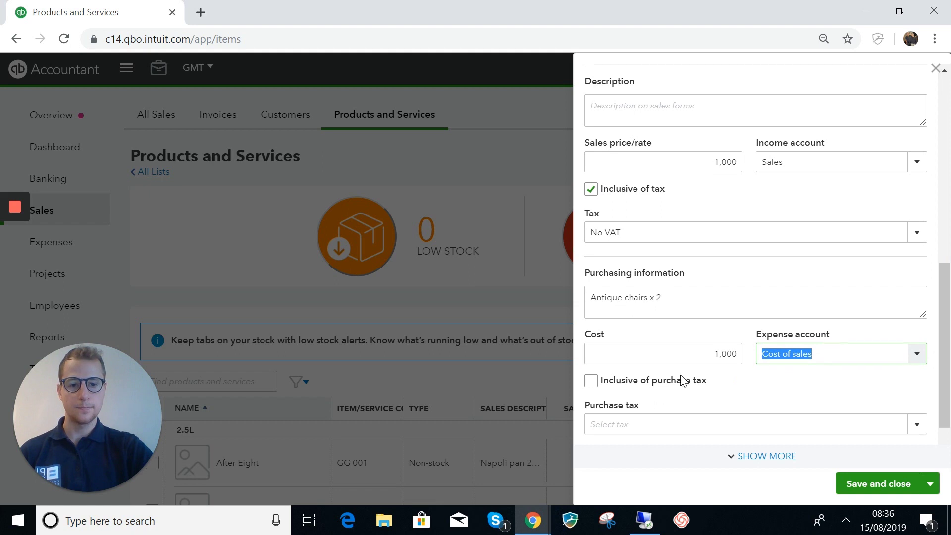
scroll(683, 379, "down", 1)
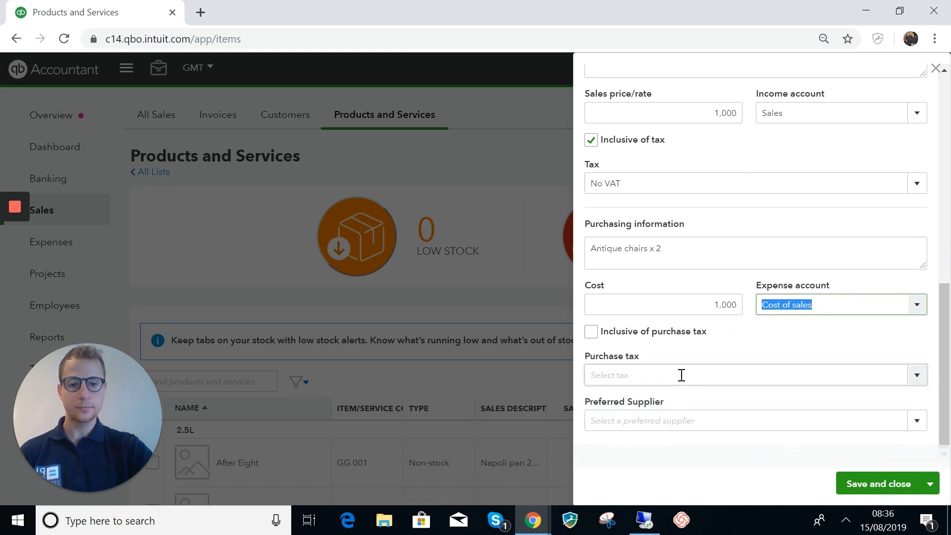
left_click(590, 332)
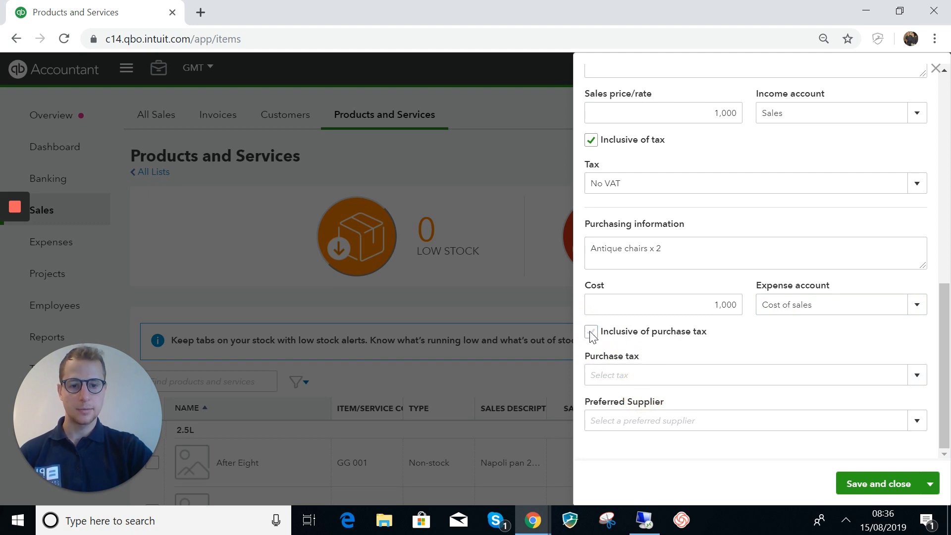
left_click(591, 333)
left_click(627, 372)
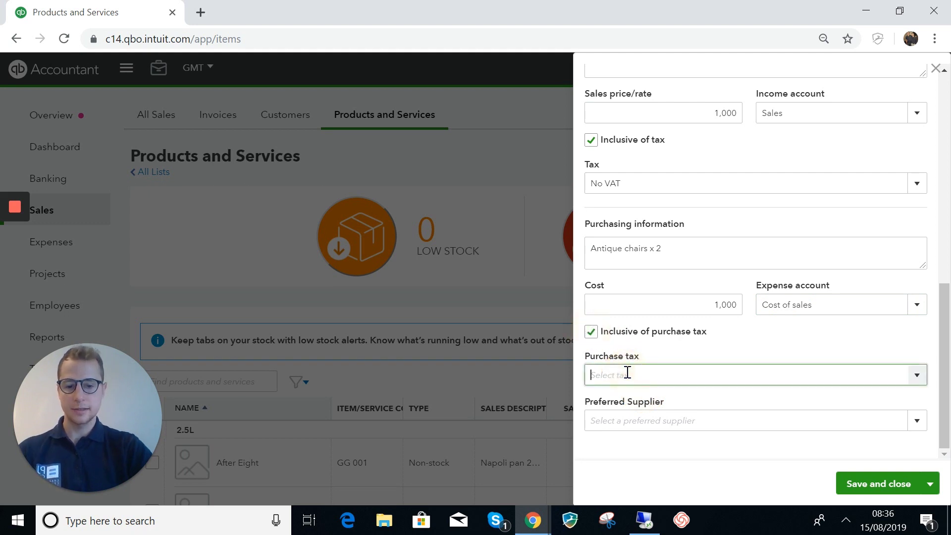
type("no")
left_click(632, 399)
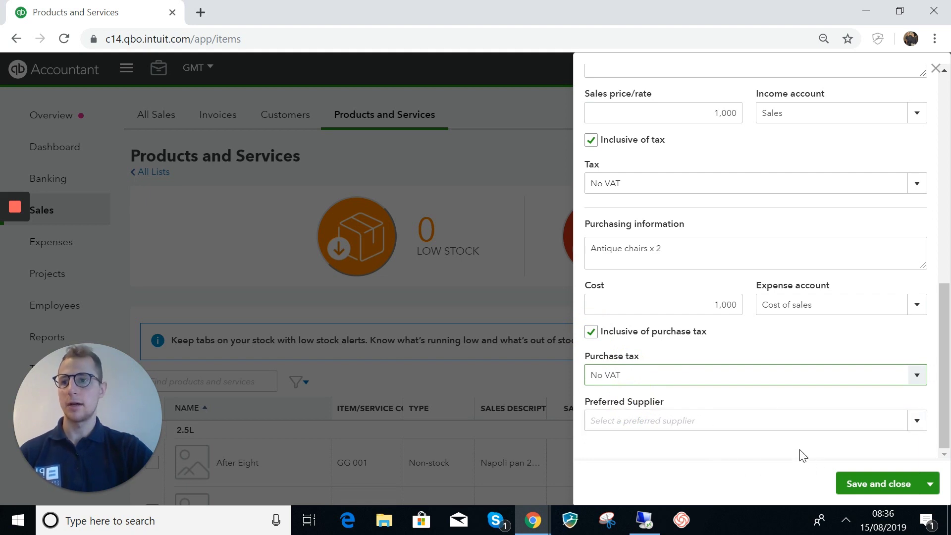
- Save the Antique Chairs item and search the list for 'prof' to find Profit Margin
left_click(896, 480)
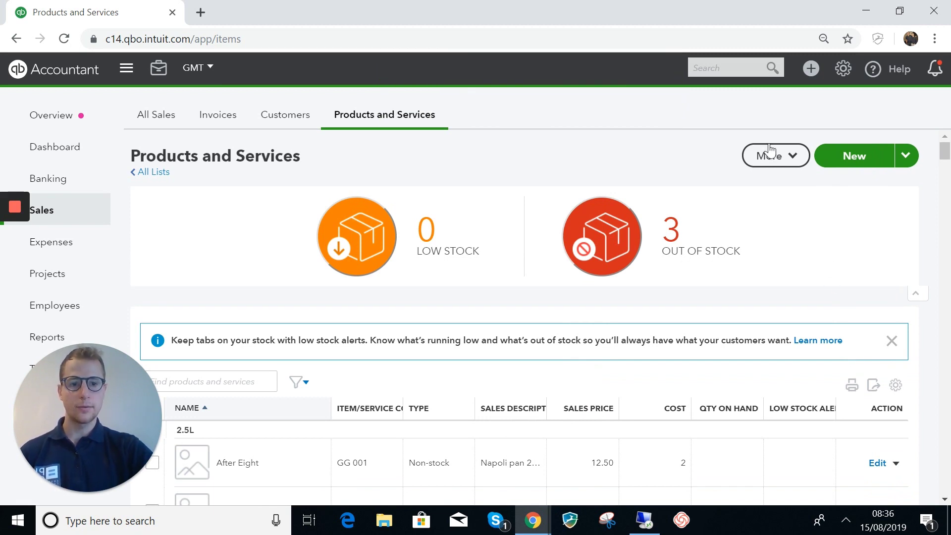
left_click(256, 380)
type("profi")
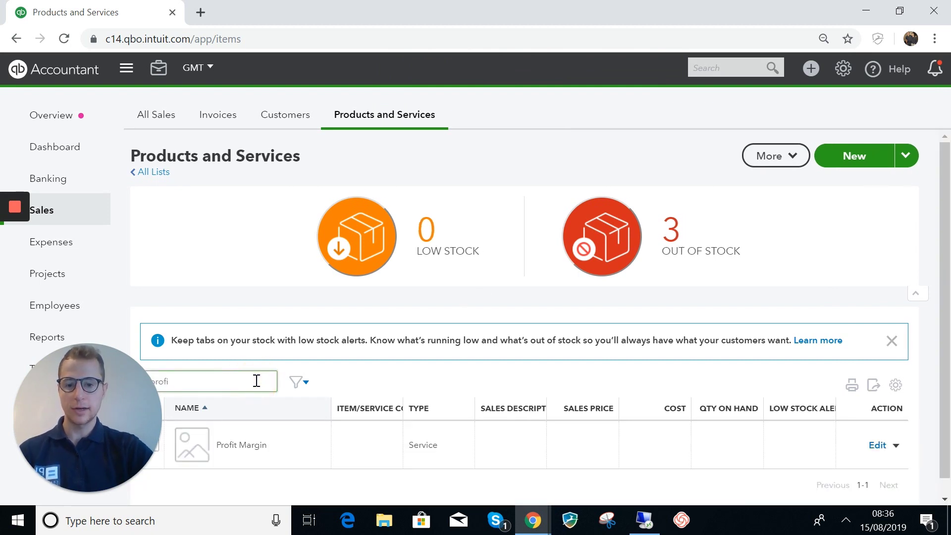
scroll(256, 381, "down", 1)
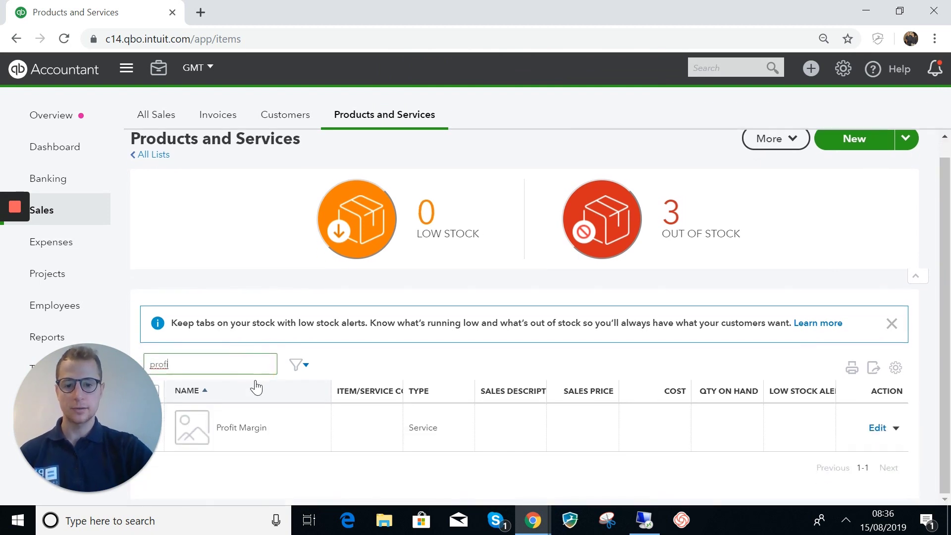
right_click(883, 429)
- Edit Profit Margin to use 20.0% S sales tax, inclusive of tax, and save it
left_click(884, 429)
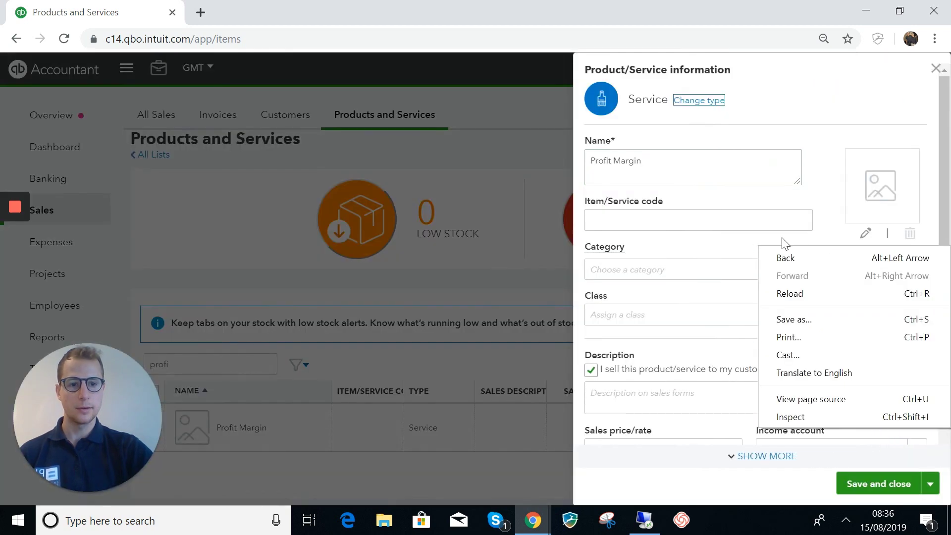
left_click(835, 156)
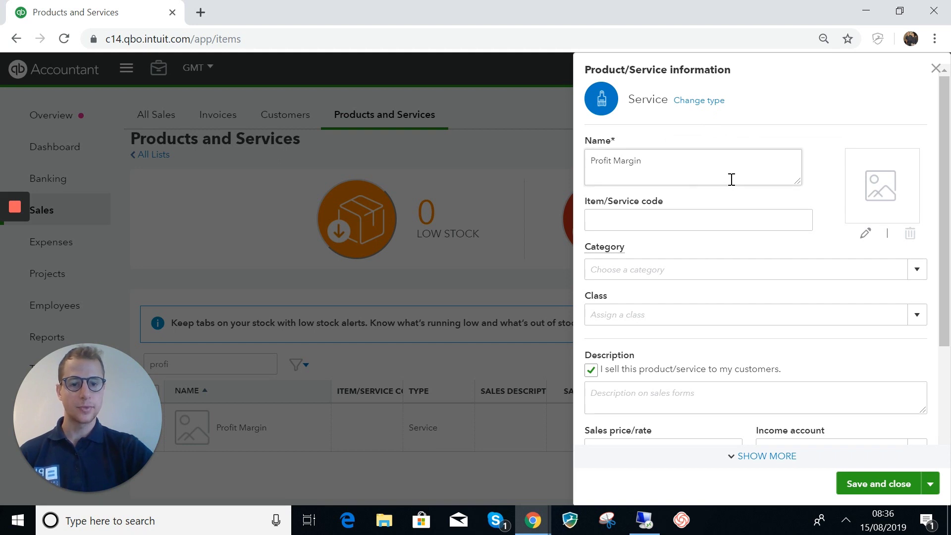
scroll(731, 179, "down", 1)
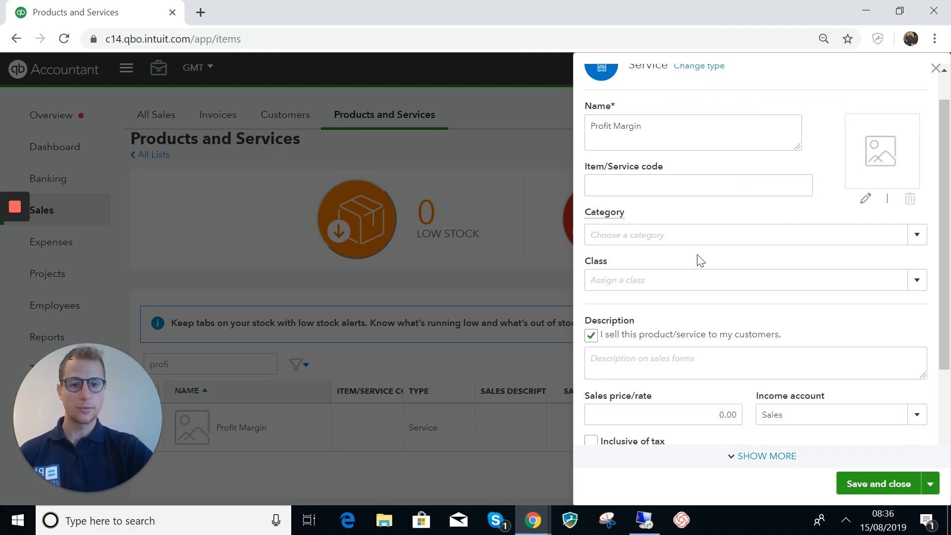
scroll(699, 288, "down", 3)
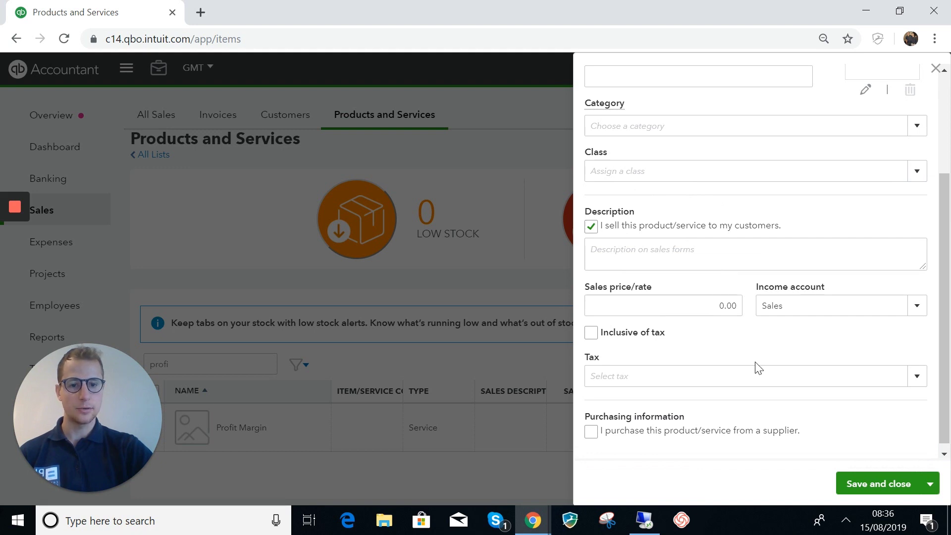
left_click(920, 383)
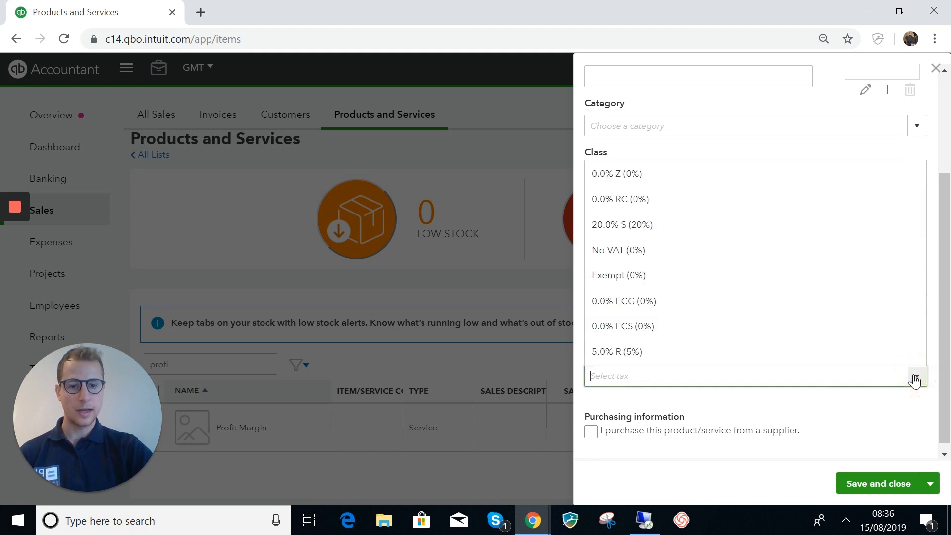
left_click(751, 225)
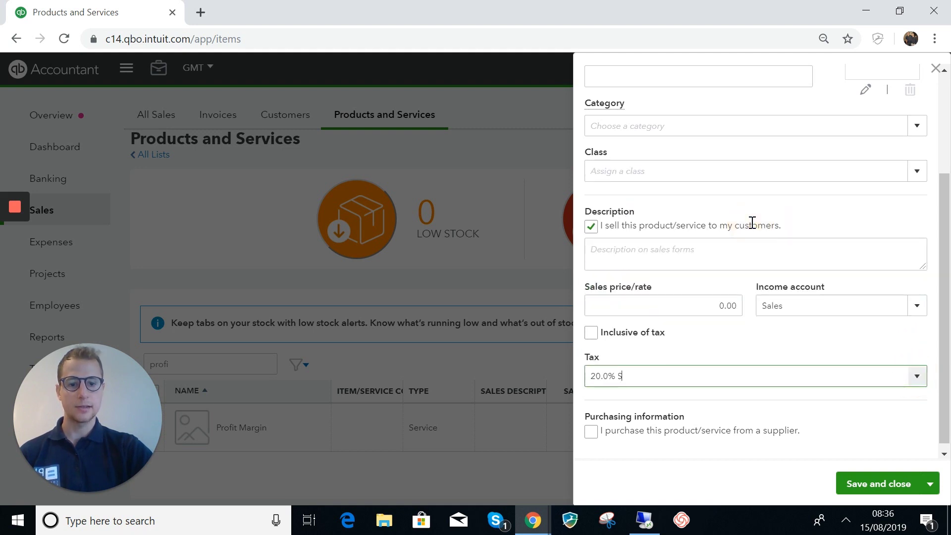
left_click(591, 332)
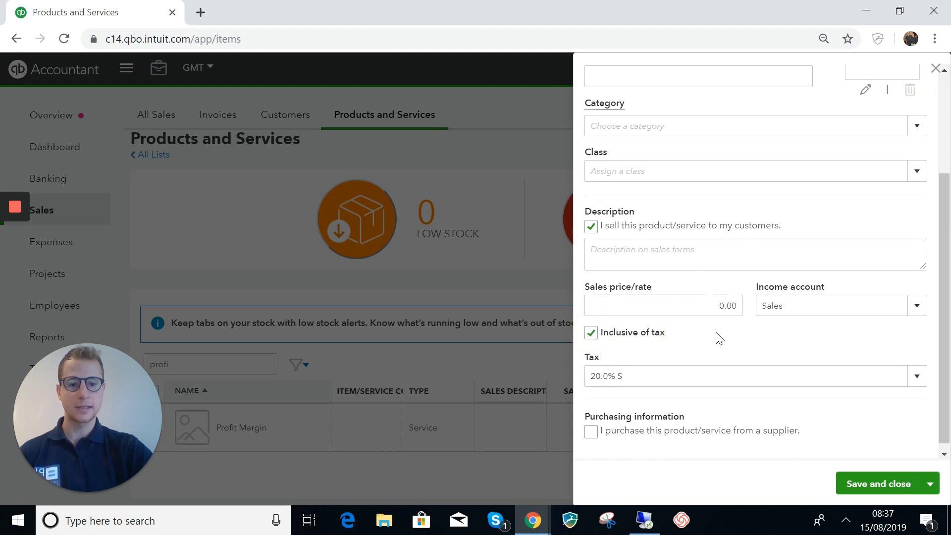
left_click(872, 478)
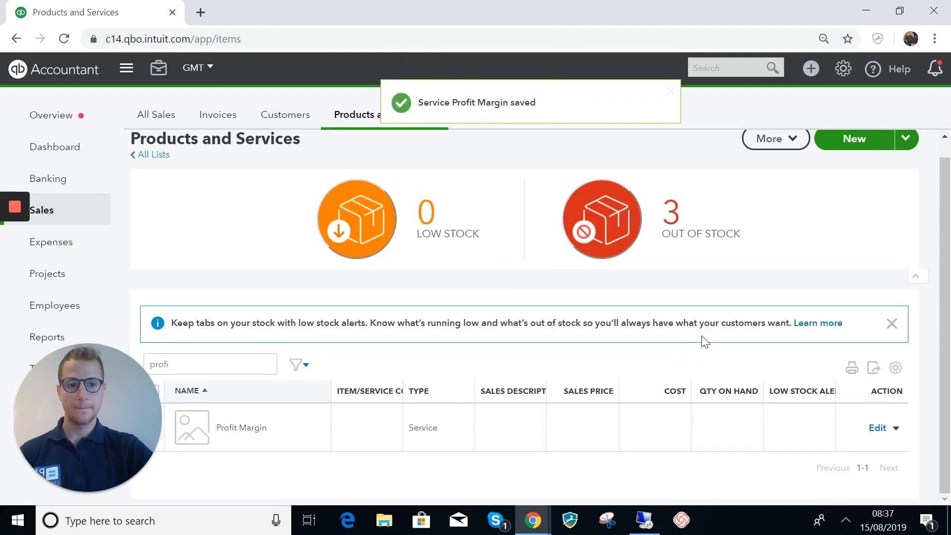
- Start a new bundle item named Antique Set of Chairs
scroll(754, 303, "up", 1)
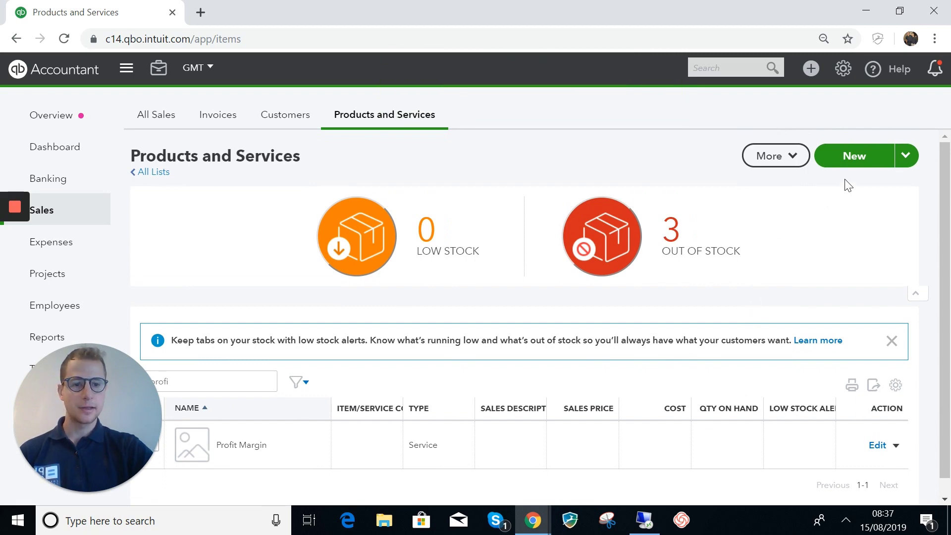
left_click(858, 164)
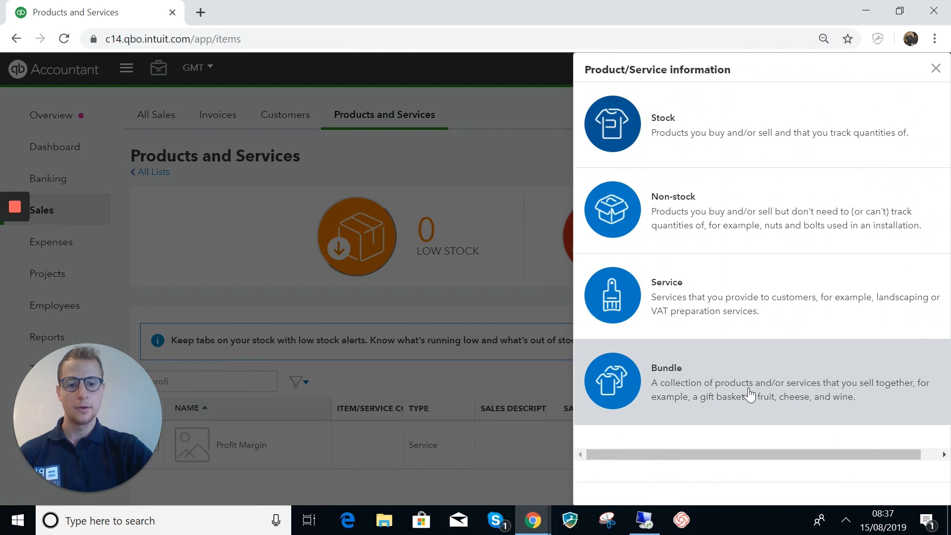
left_click(749, 394)
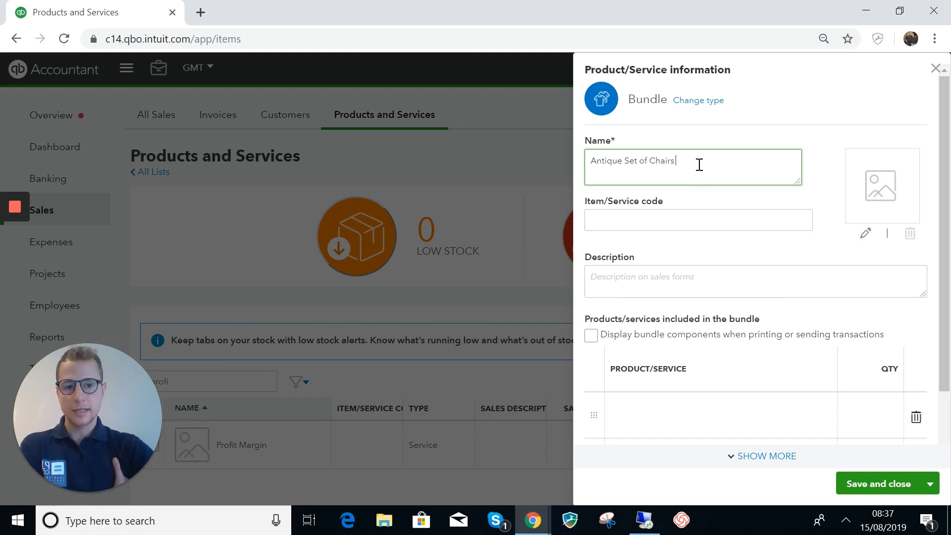
left_click(699, 165)
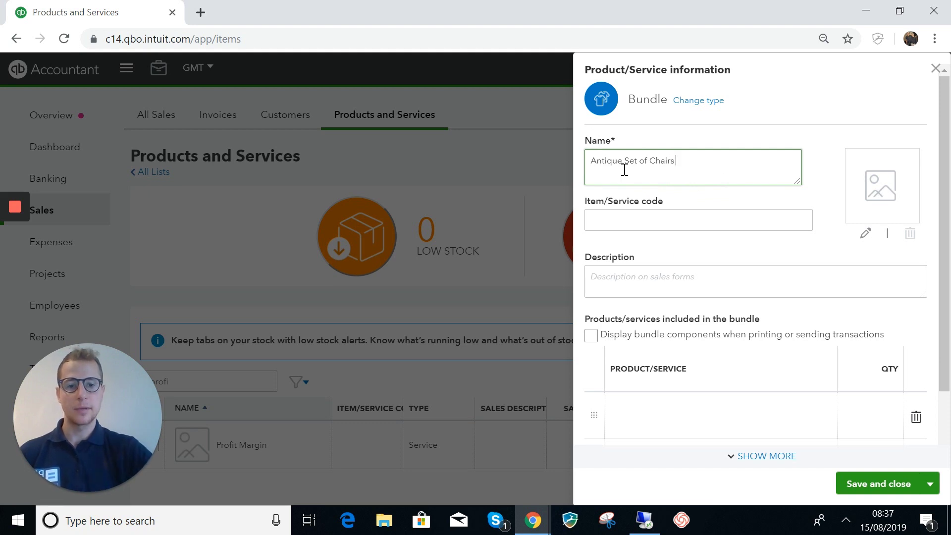
- Enter the bundle description 'Oak chairs 1930's set of 2'
scroll(656, 315, "down", 1)
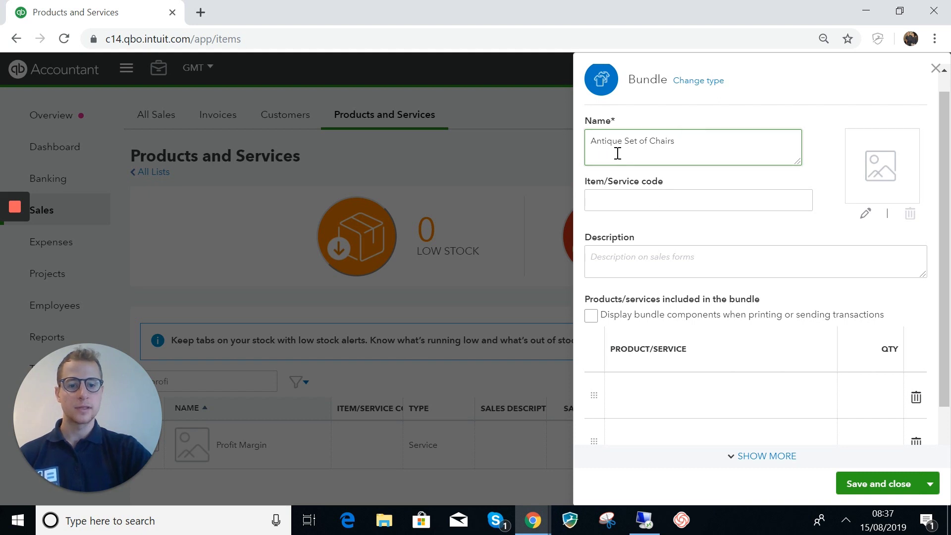
left_click(686, 263)
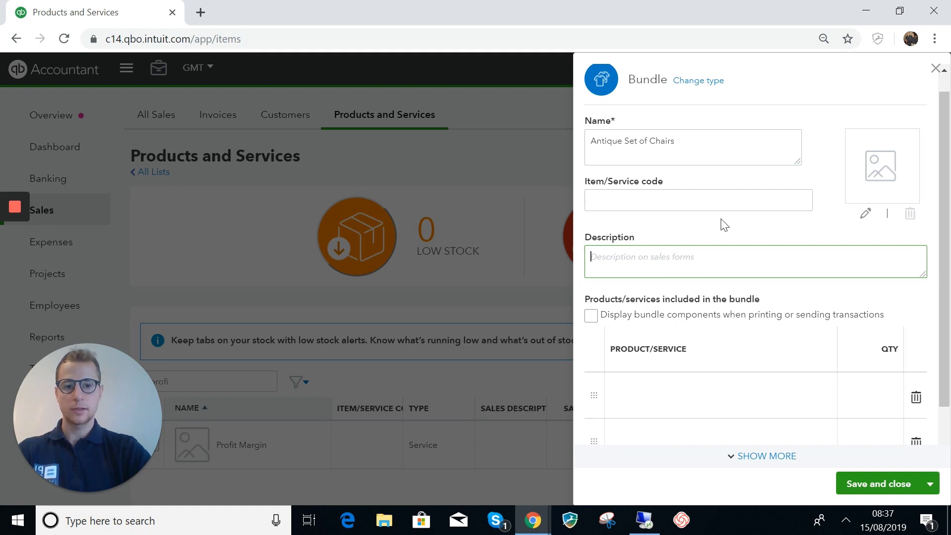
left_click(707, 261)
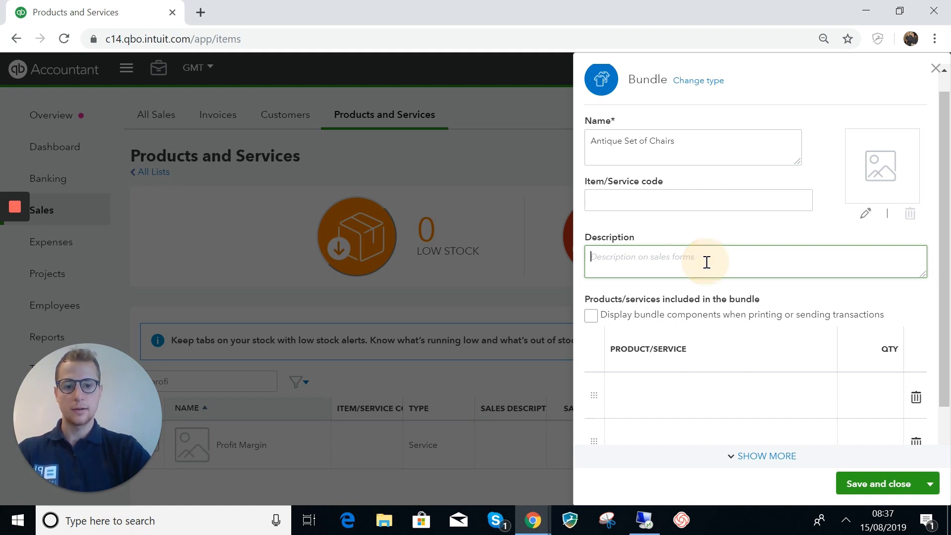
type("Oak")
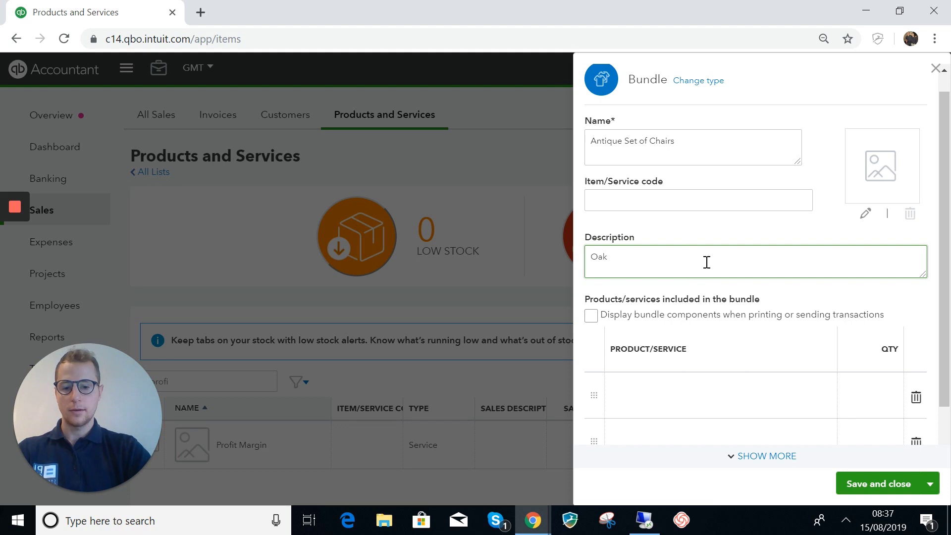
type(" chairs 1930's set of 2")
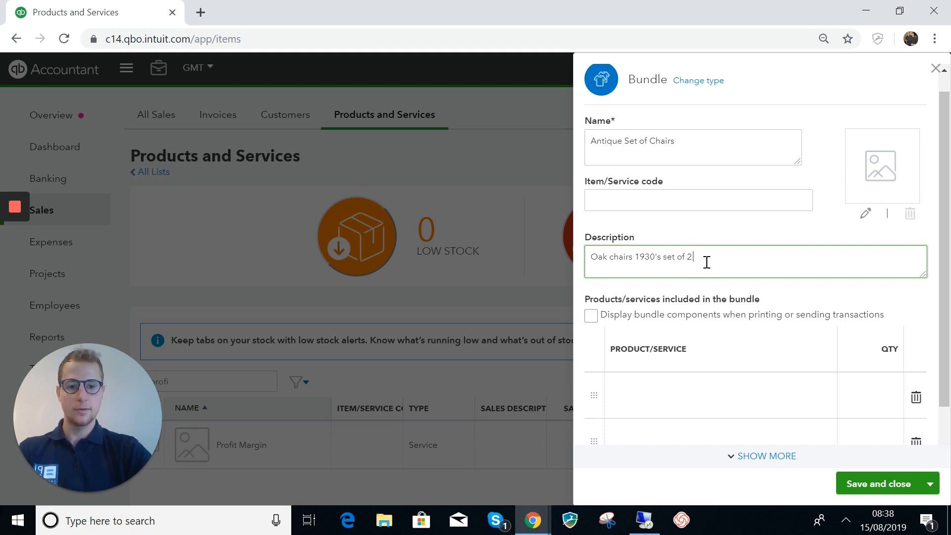
scroll(706, 342, "down", 1)
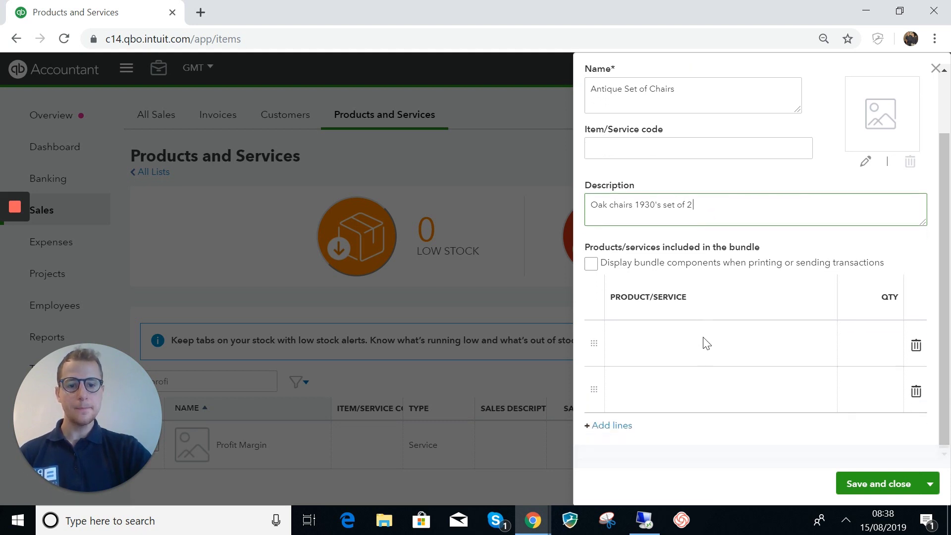
- Add Antique Chairs and Profit Margin as bundle components, quantity 1 each
left_click(711, 340)
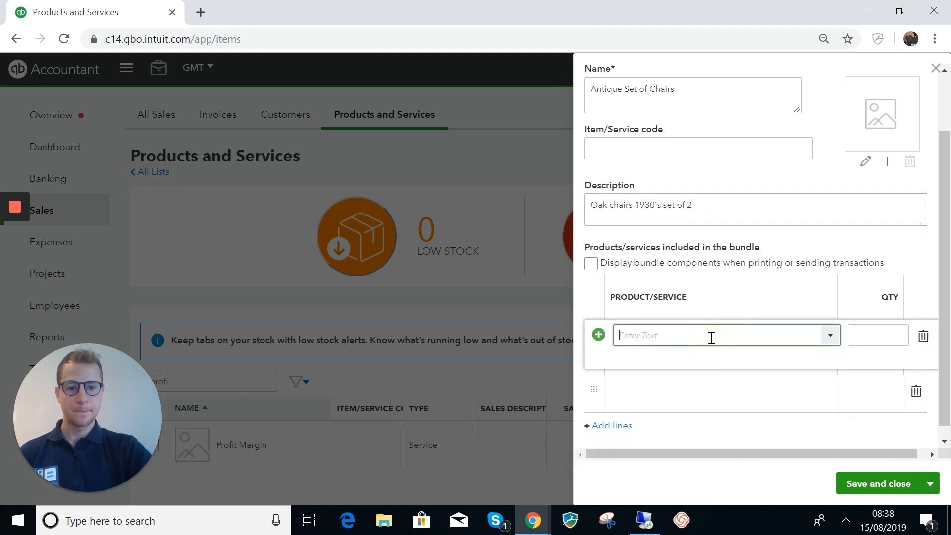
type("cha")
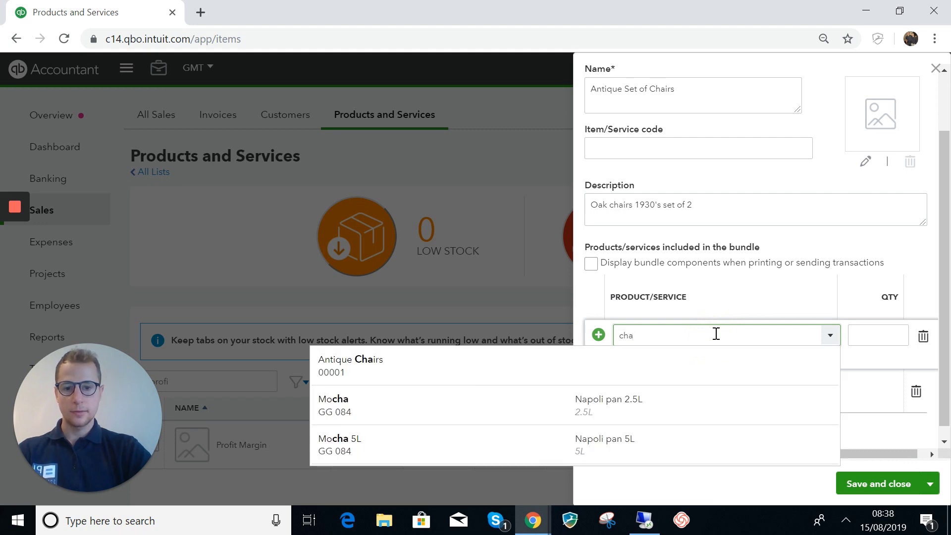
left_click(664, 382)
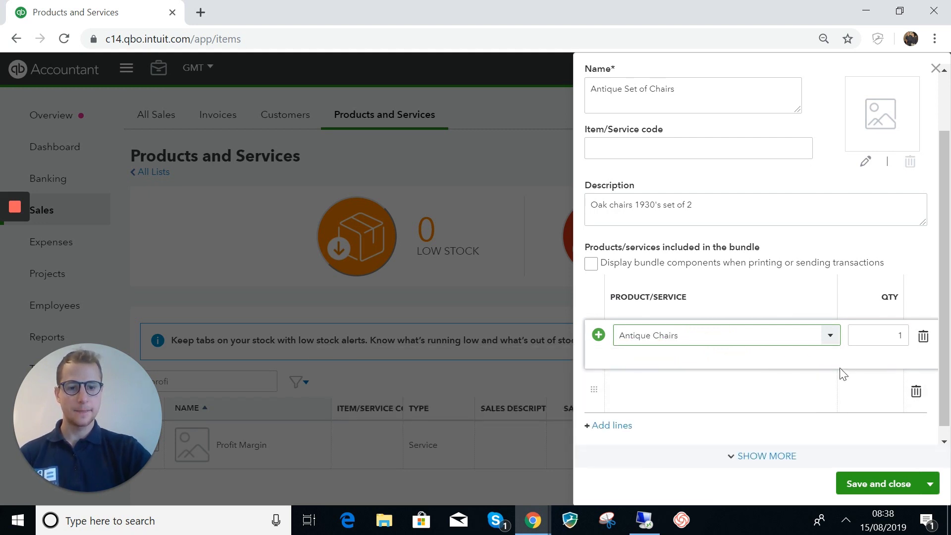
left_click(746, 397)
type("p")
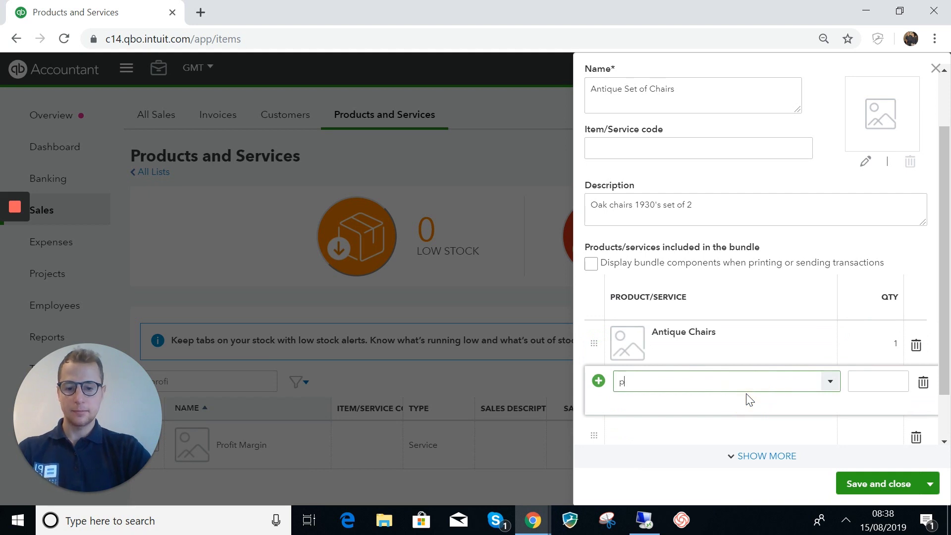
type("rofit Margin")
key("Return")
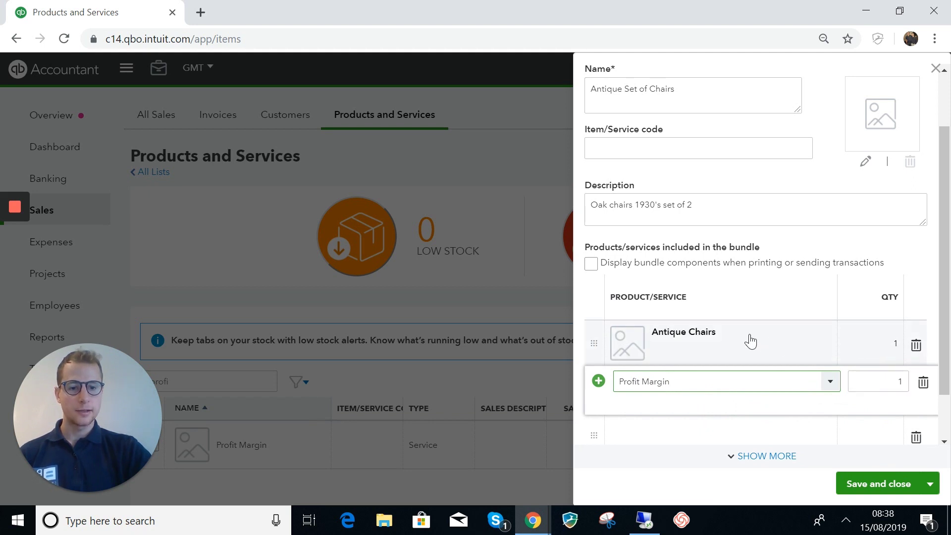
left_click(890, 346)
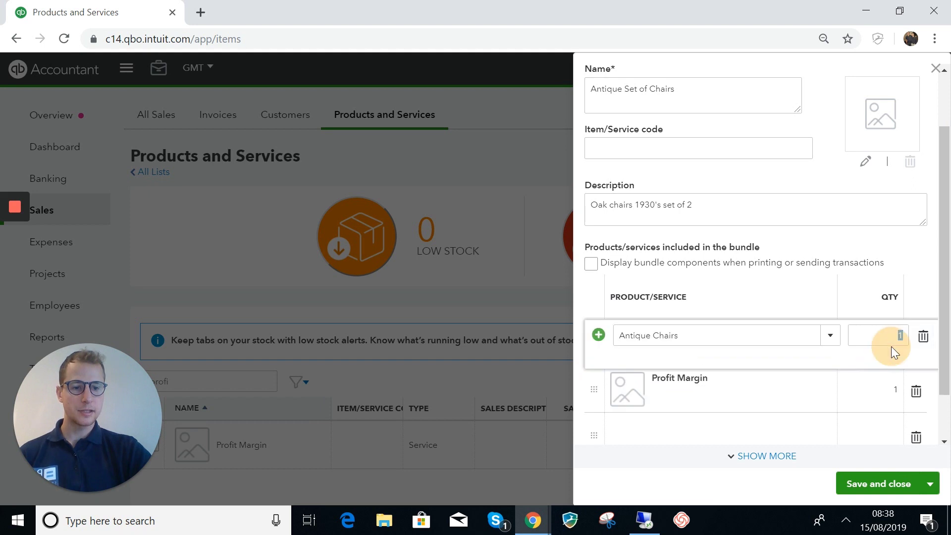
left_click(809, 294)
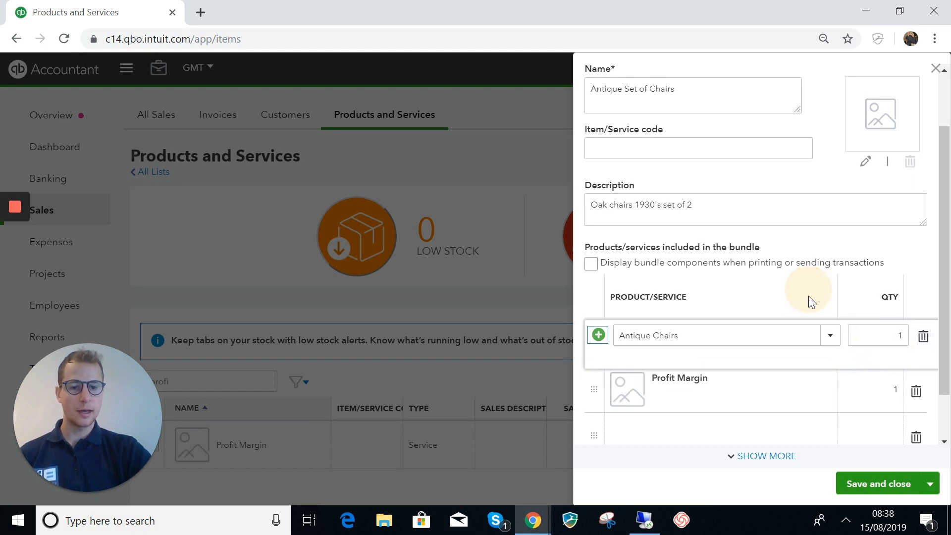
left_click(841, 252)
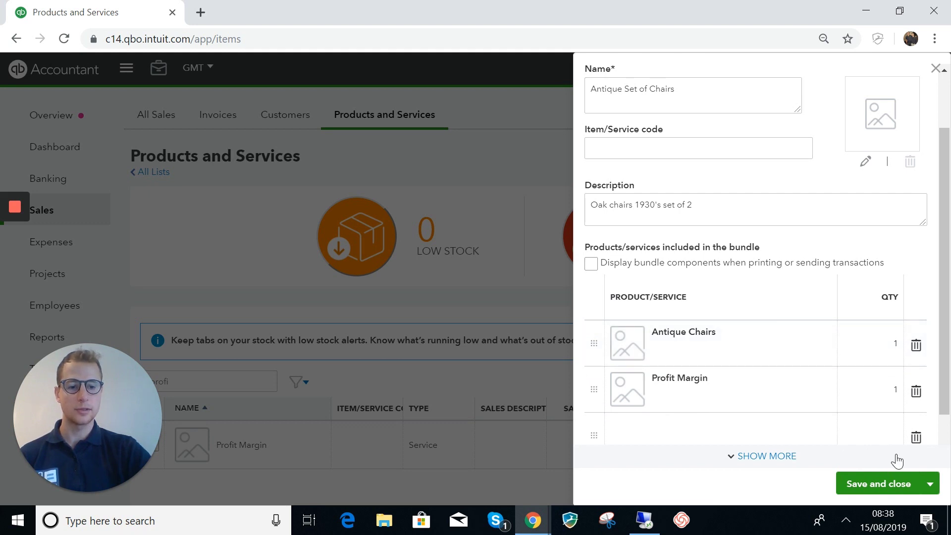
- Review the show-bundle-components option and save the Antique Set of Chairs bundle
scroll(831, 445, "up", 2)
scroll(831, 446, "down", 2)
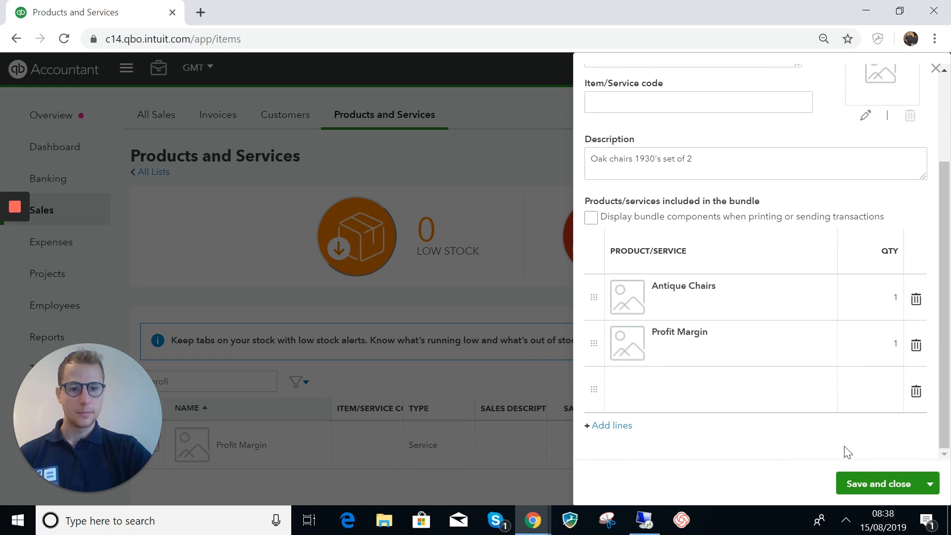
left_click_drag(605, 218, 879, 220)
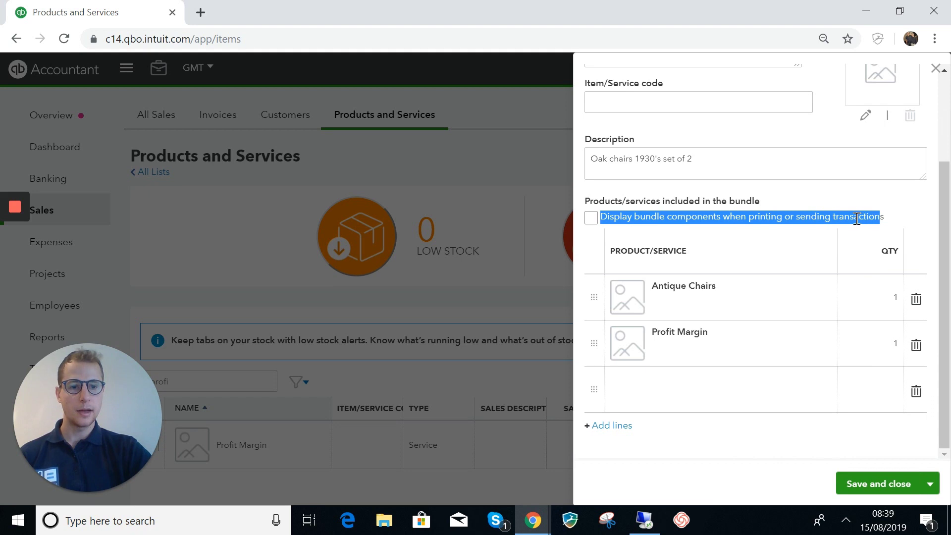
left_click(856, 218)
scroll(780, 218, "up", 3)
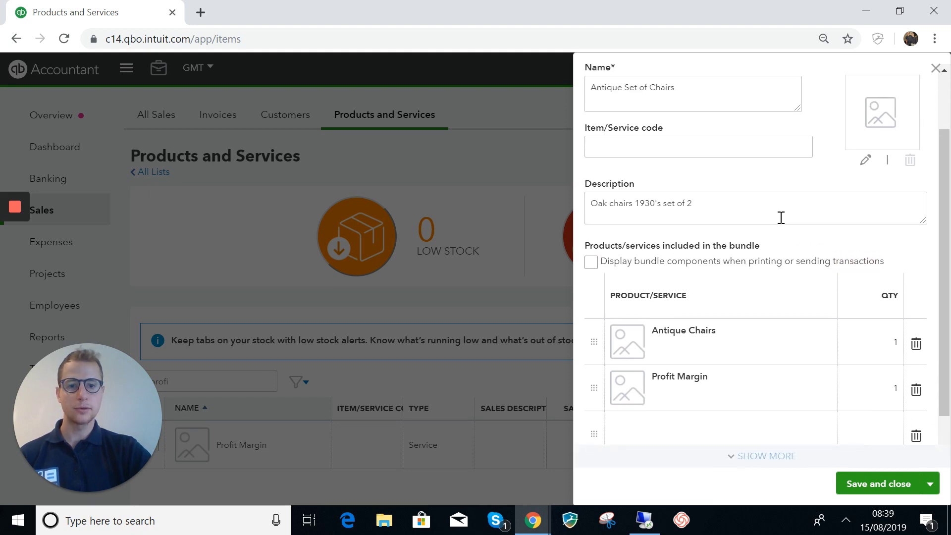
left_click(885, 484)
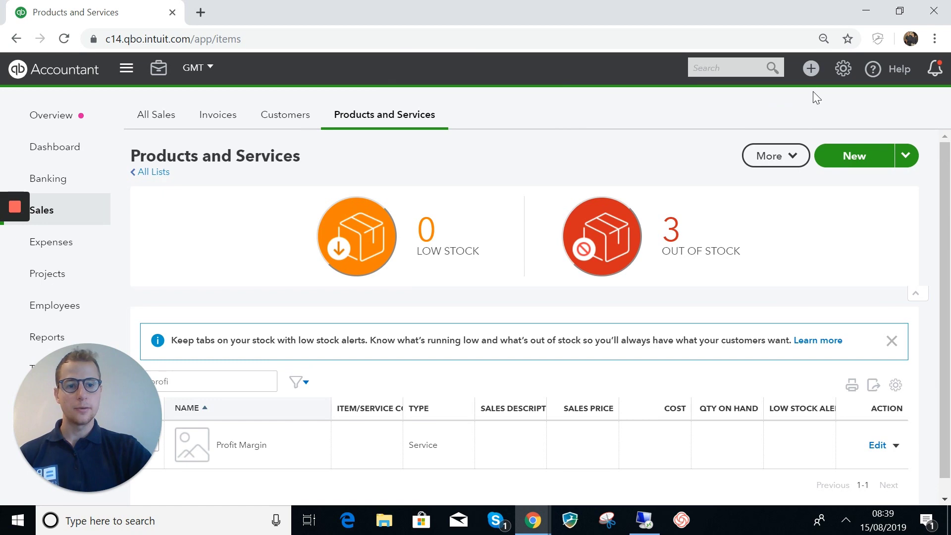
- Start a new expense and add Antique Dealer as a new supplier payee
left_click(811, 68)
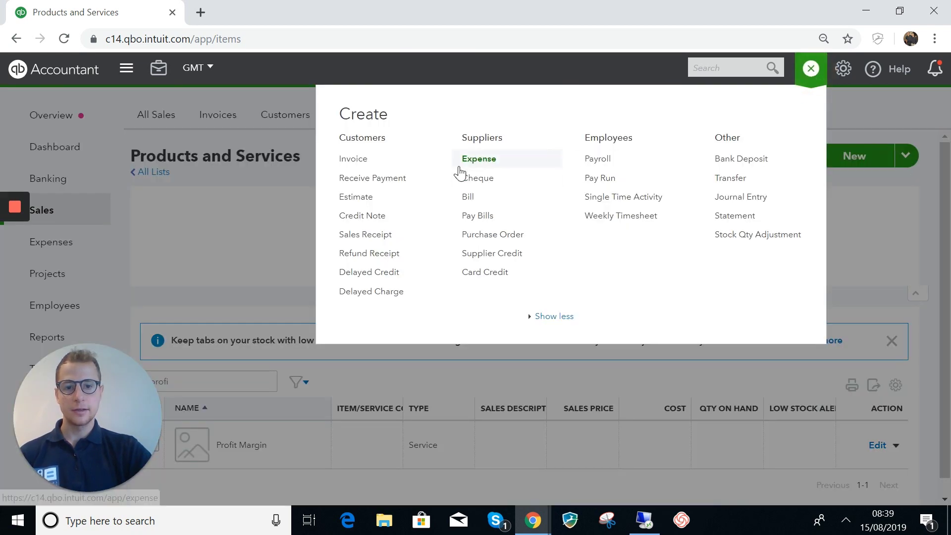
left_click(475, 162)
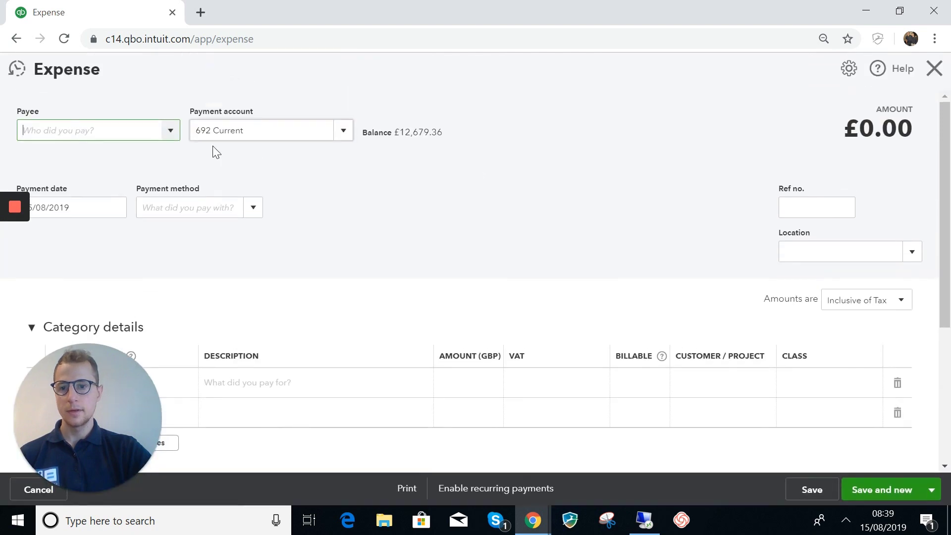
left_click(177, 131)
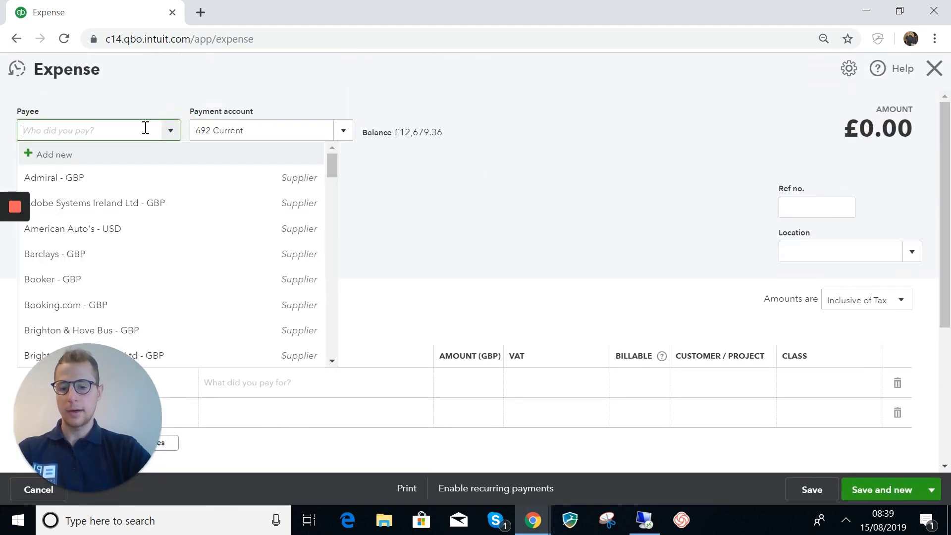
type("Am")
type("tique D")
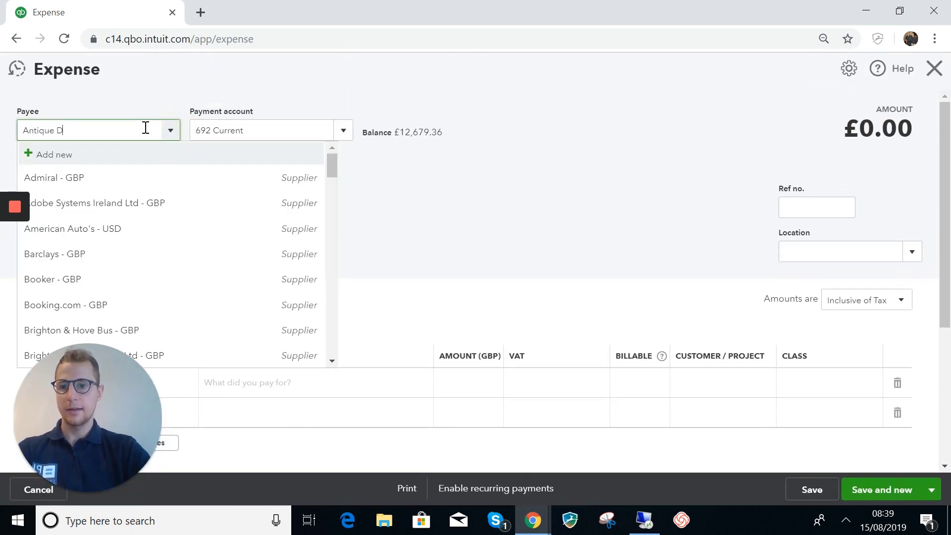
type("ealer")
left_click(140, 151)
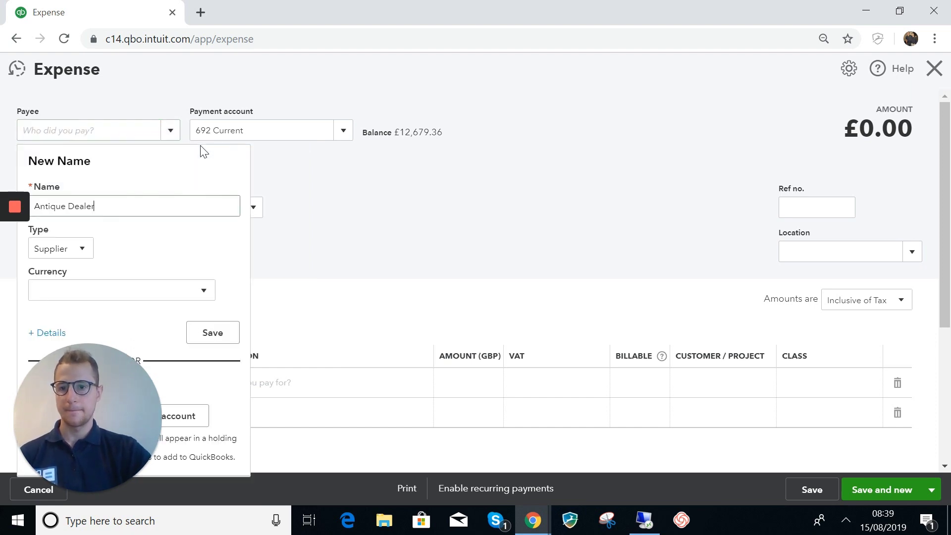
left_click(214, 332)
- Pay the expense from the Cash account, dated 14/08/2019
left_click(344, 132)
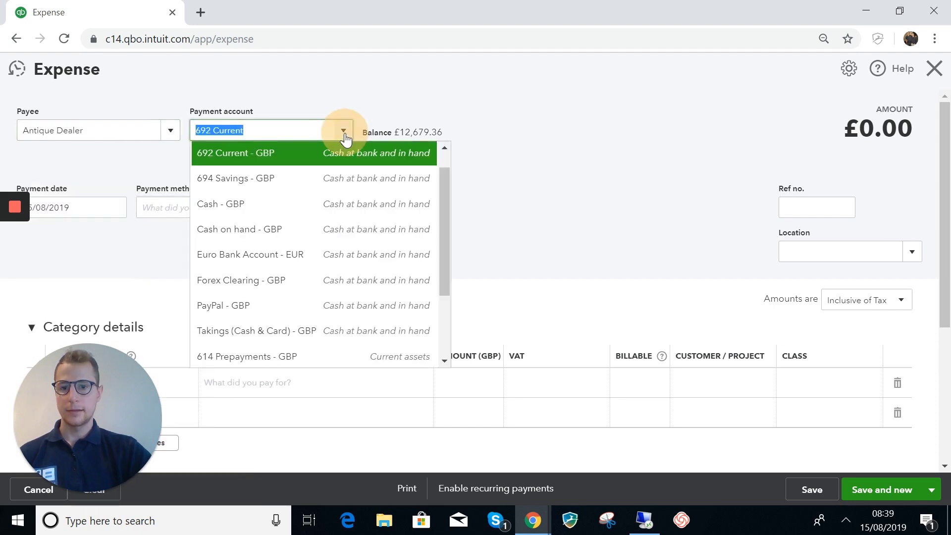
left_click(325, 200)
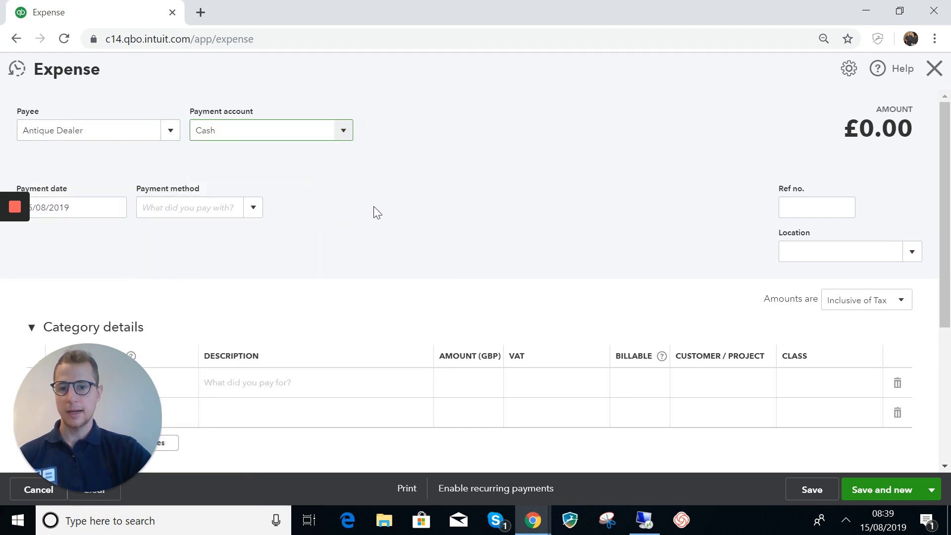
scroll(385, 205, "down", 2)
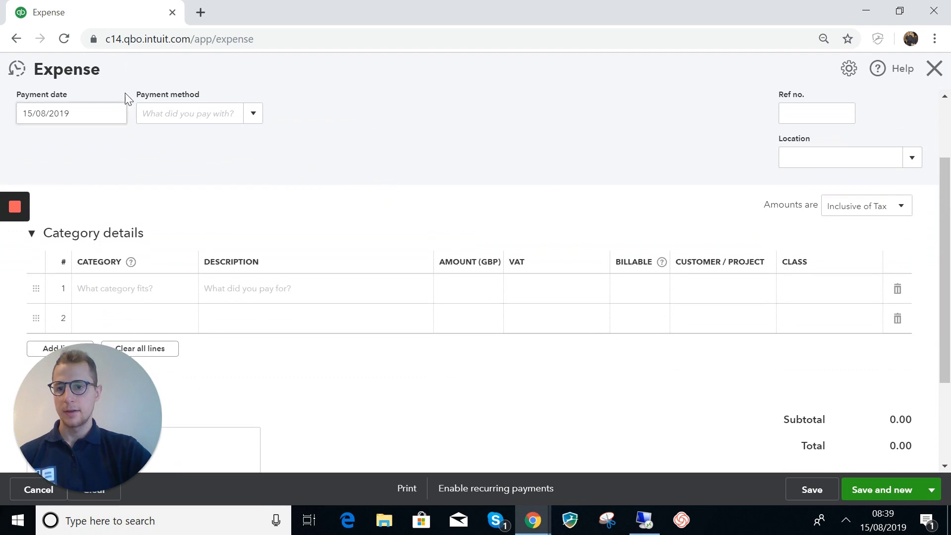
left_click(119, 112)
left_click(69, 214)
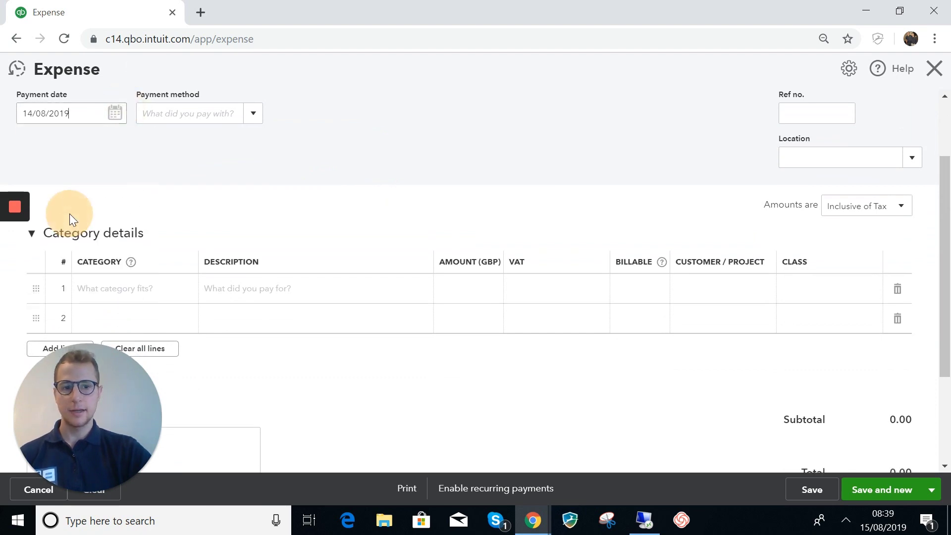
left_click(269, 175)
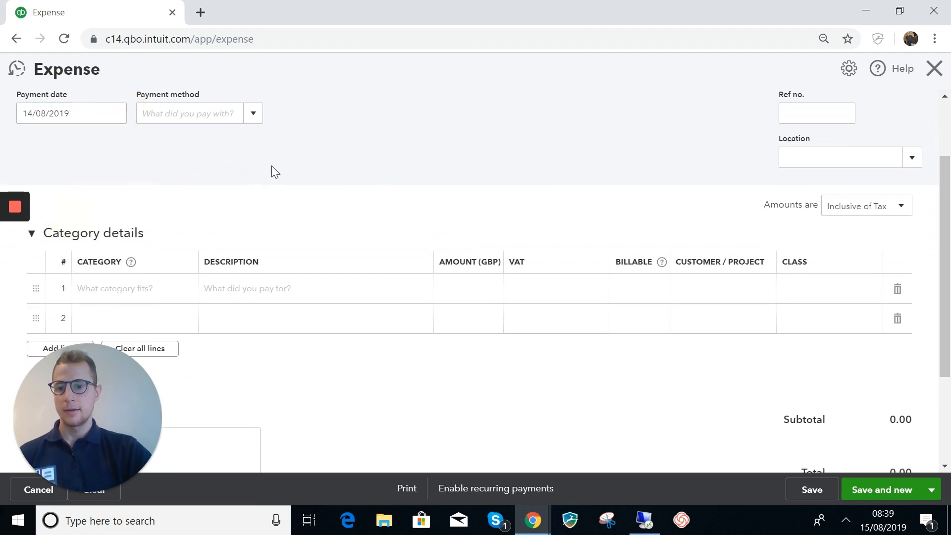
scroll(271, 172, "down", 3)
- Switch to item details and add an Antique Chairs line, qty 1 at 1,000
left_click(119, 101)
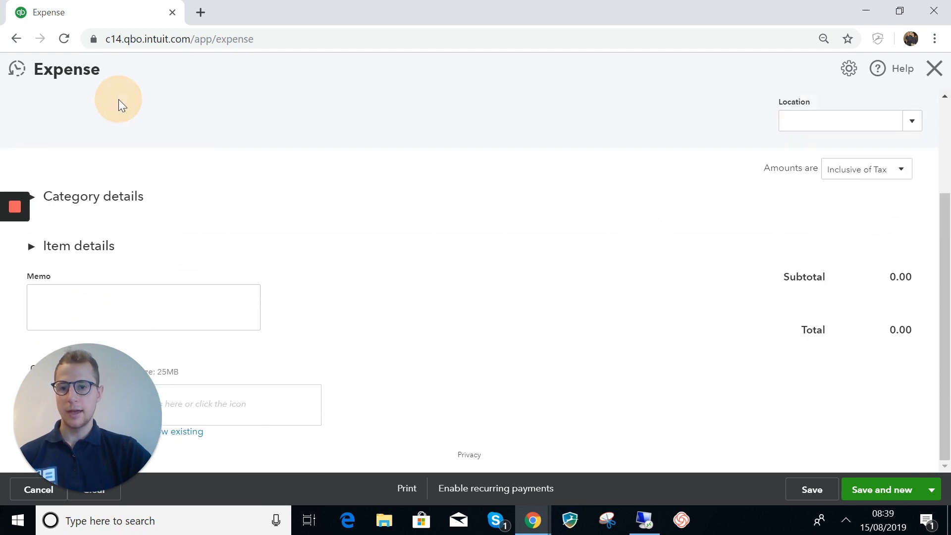
left_click(95, 248)
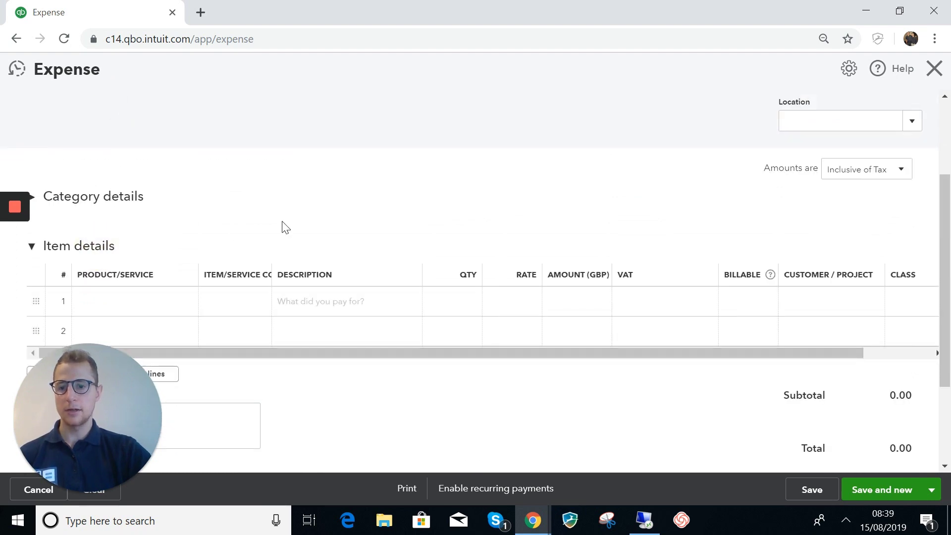
scroll(282, 225, "down", 2)
left_click(177, 243)
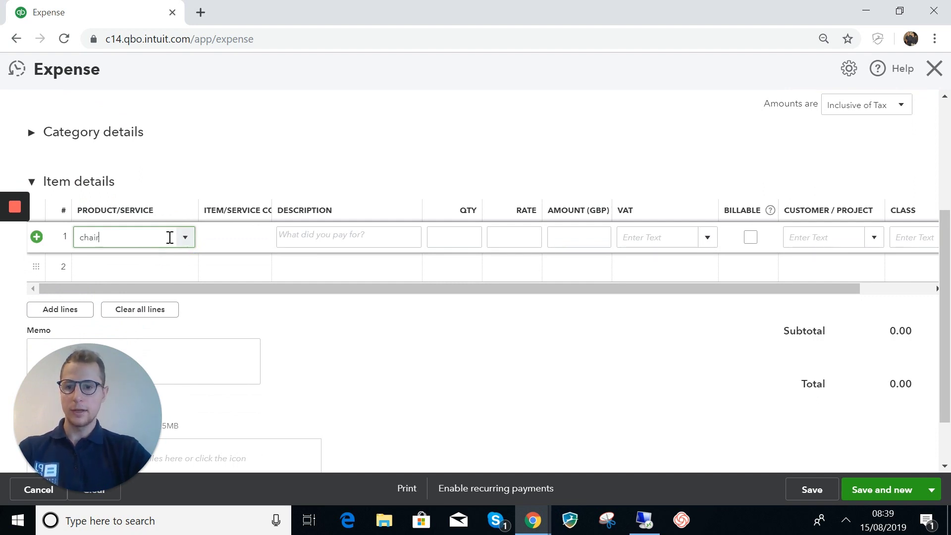
type("chair")
left_click(176, 292)
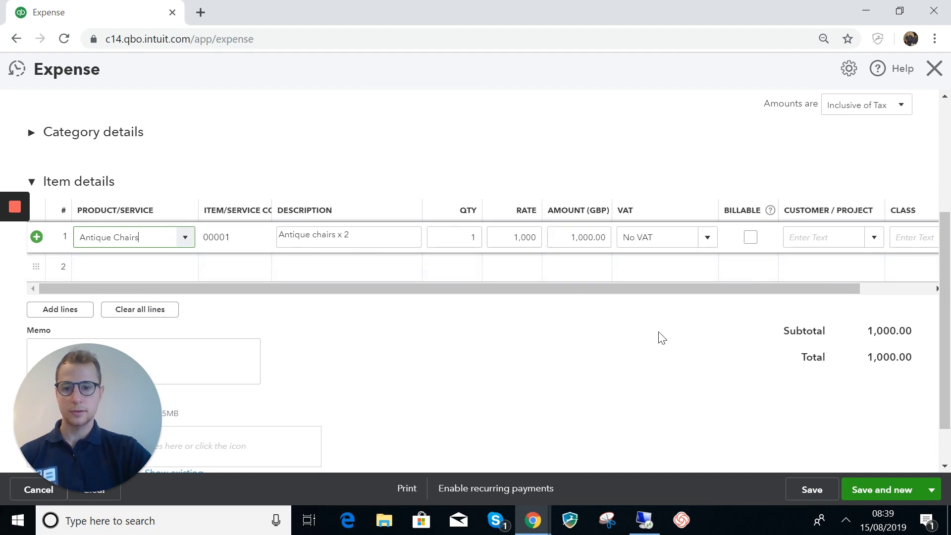
scroll(662, 337, "up", 1)
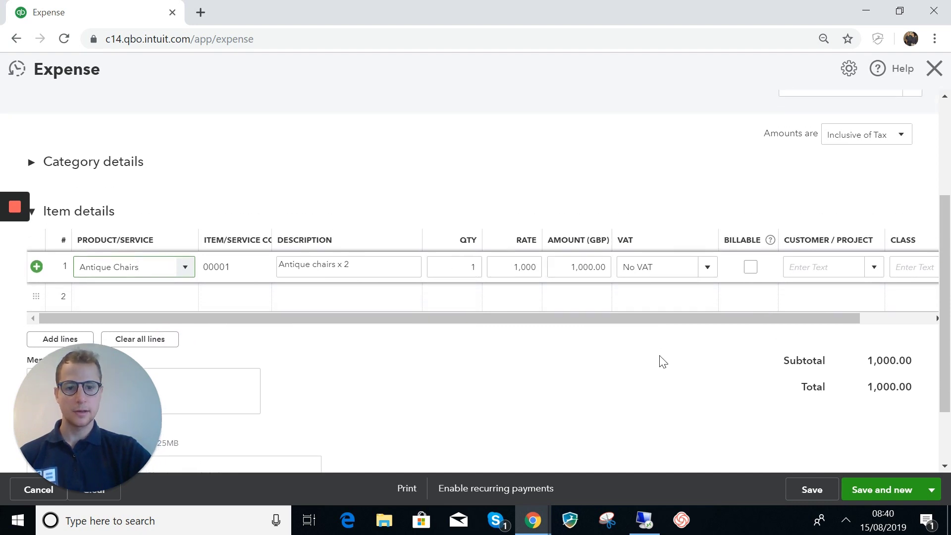
- Save the £1,000.00 expense and check the Cash balance now shows -1,000.00
left_click(811, 490)
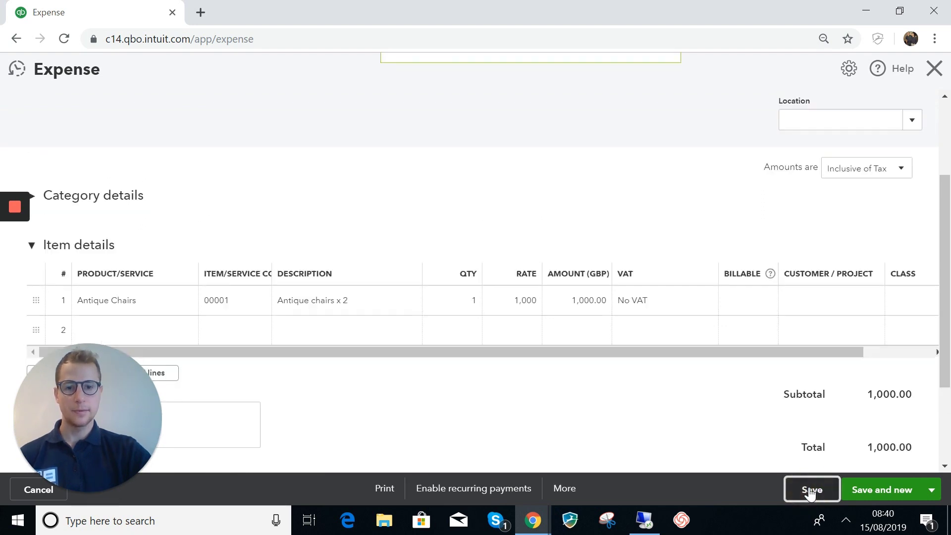
scroll(641, 334, "down", 3)
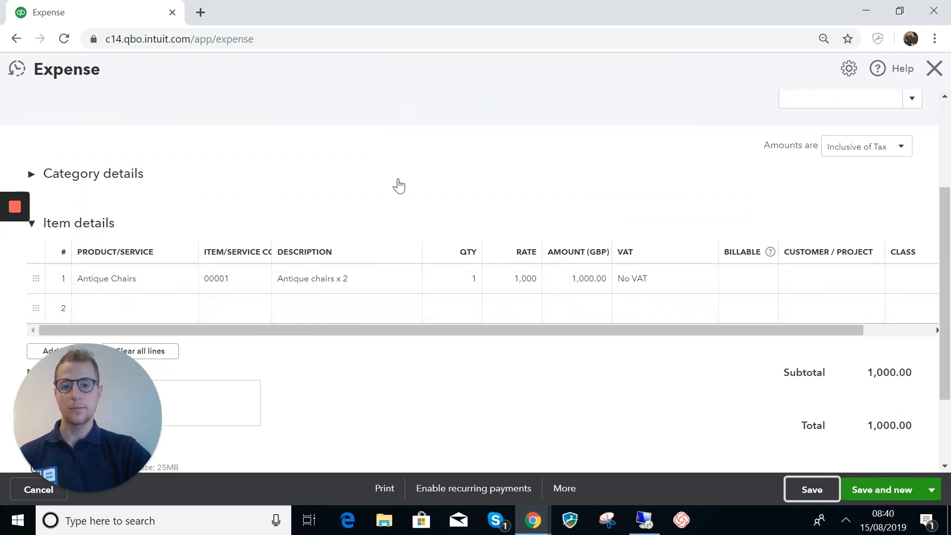
scroll(425, 278, "up", 3)
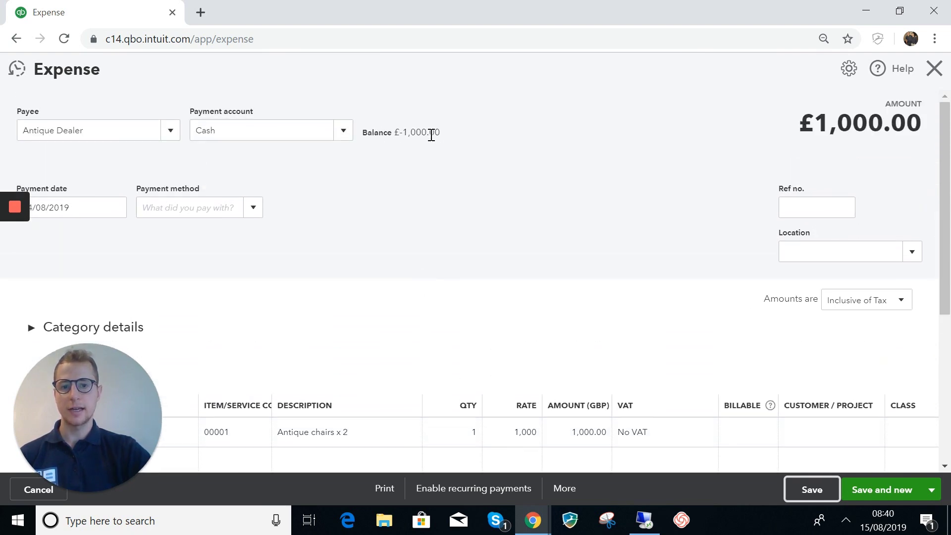
double_click(405, 132)
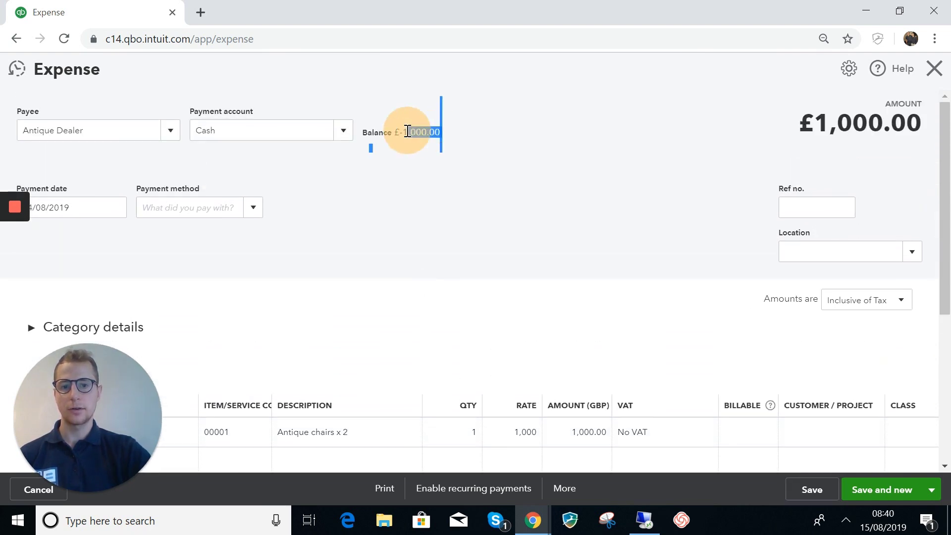
left_click(458, 197)
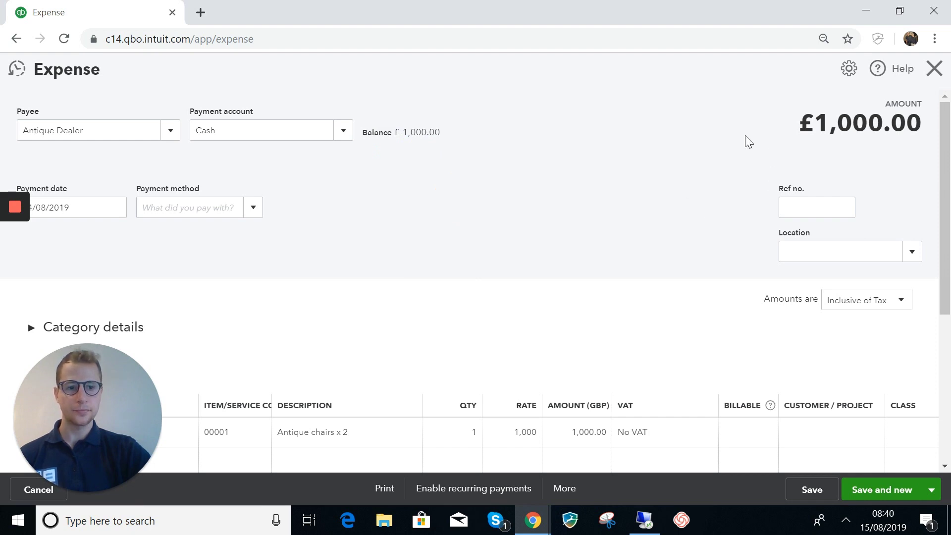
scroll(655, 150, "down", 2)
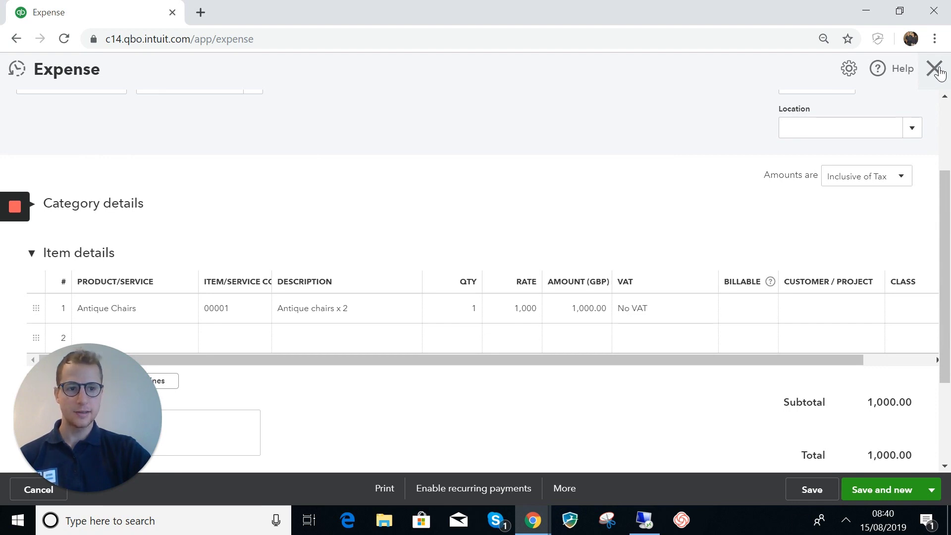
- Close the expense and filter Products and Services by 'ant', showing Antique Chairs with 1 on hand
left_click(937, 71)
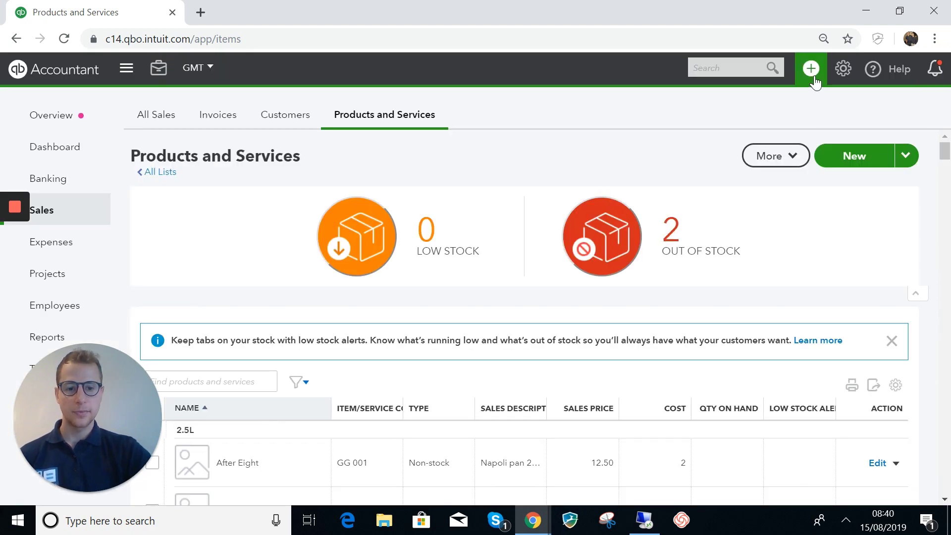
scroll(715, 238, "down", 3)
left_click(262, 254)
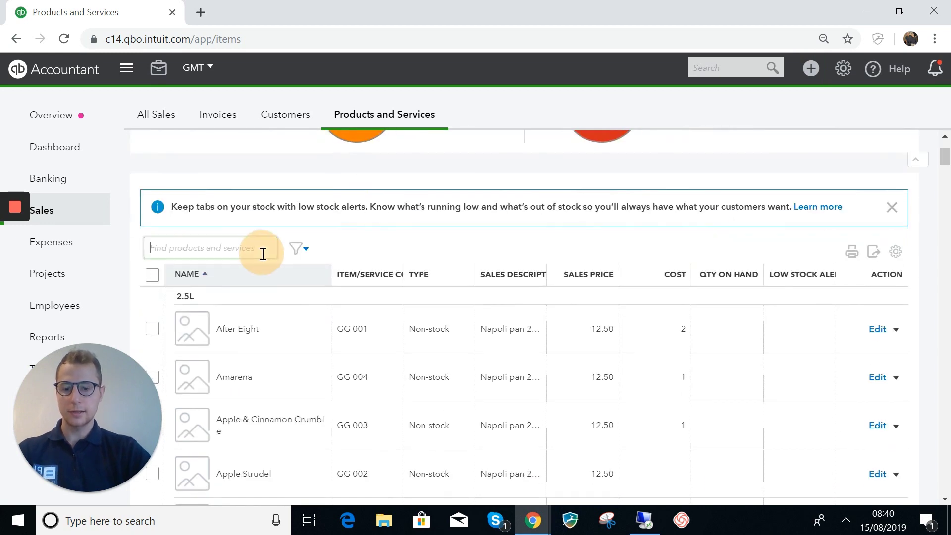
type("ant")
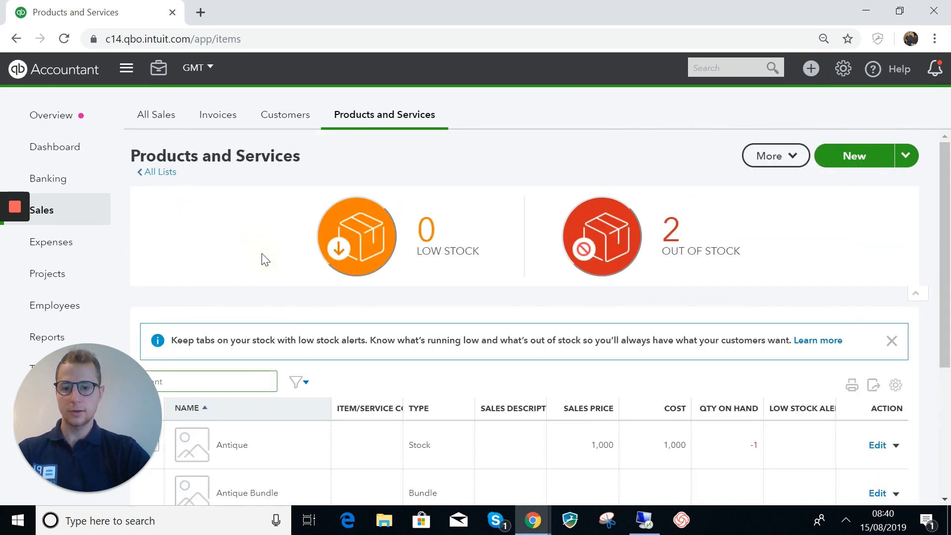
scroll(340, 388, "down", 4)
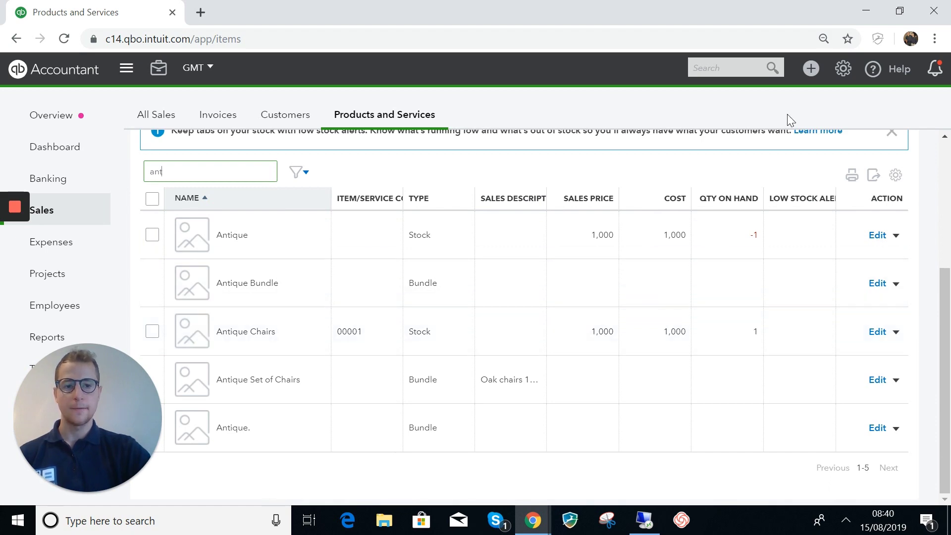
left_click(722, 68)
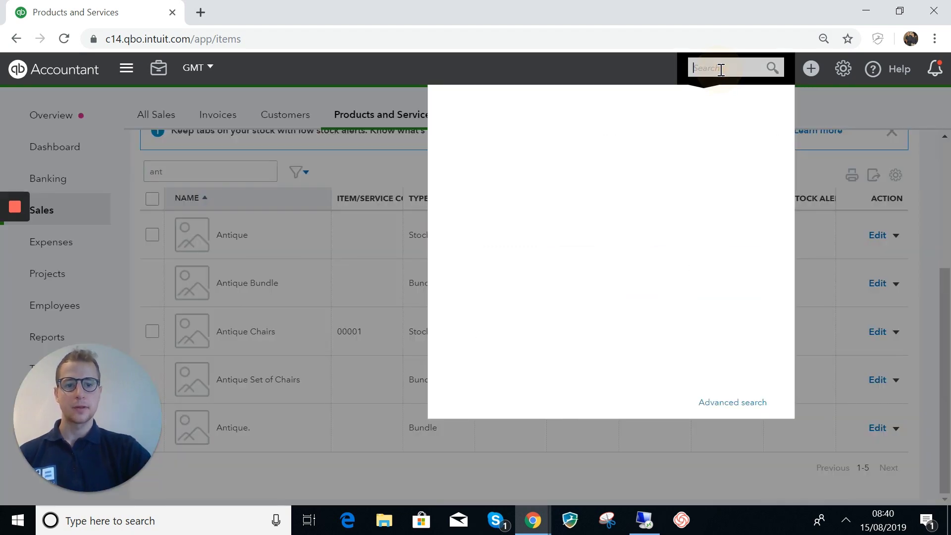
- Create sales receipt no. 5033 and choose its customer
left_click(823, 75)
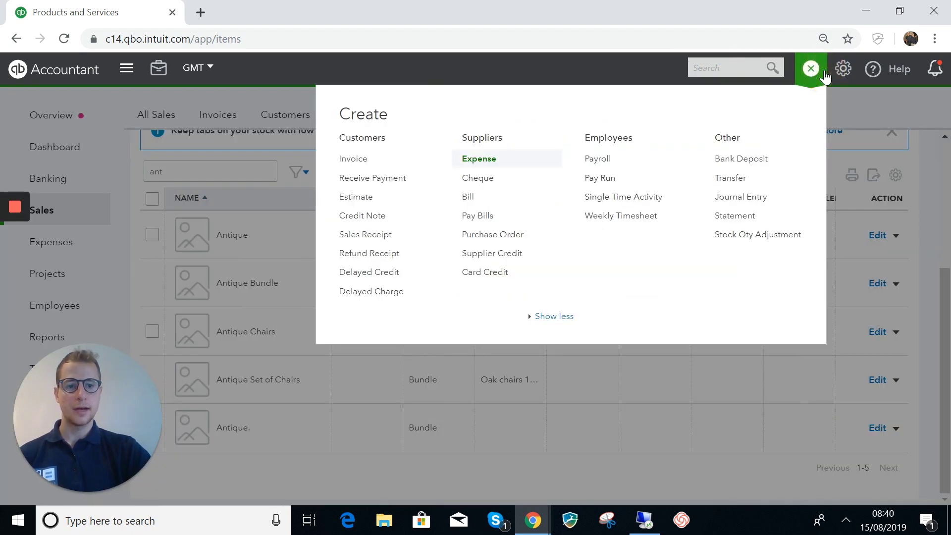
left_click(391, 234)
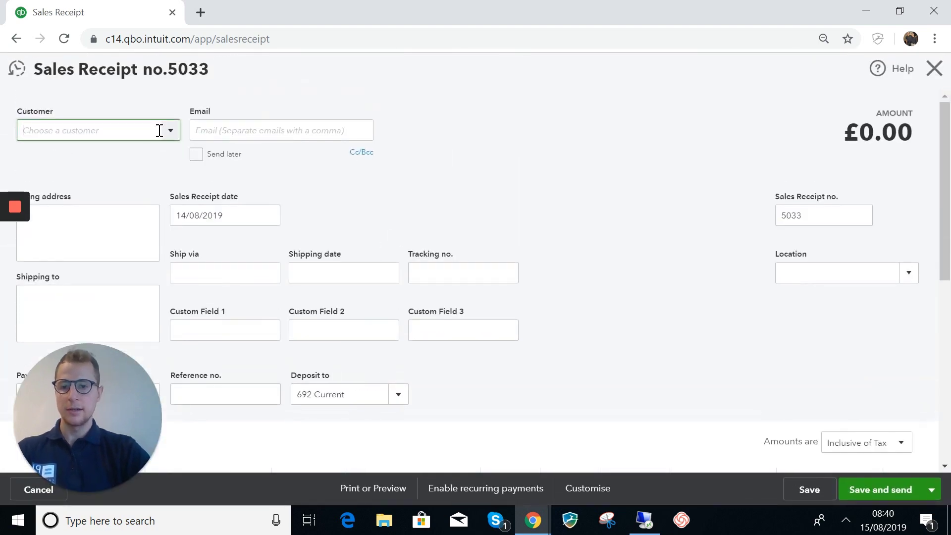
left_click(169, 131)
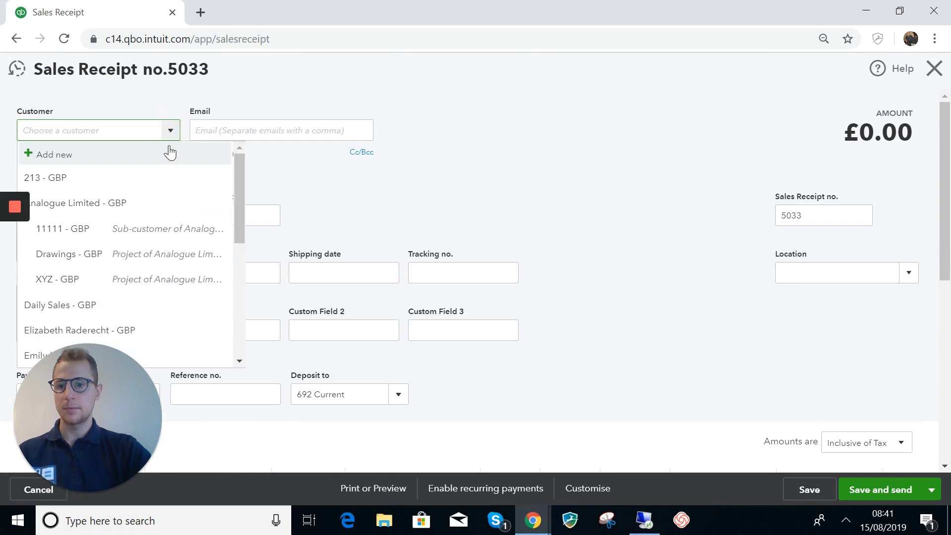
scroll(178, 275, "down", 2)
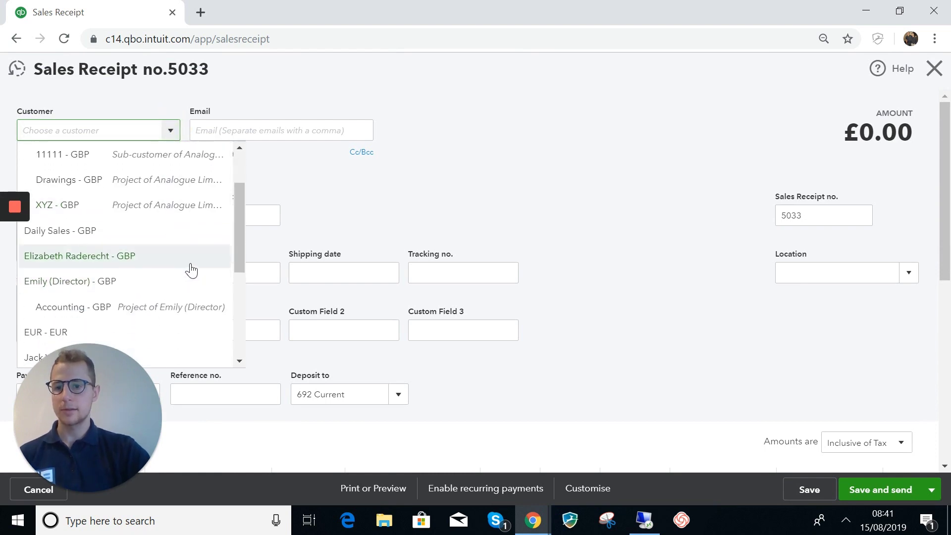
left_click(191, 270)
- Set the receipt's deposit account to Cash - GBP
scroll(420, 194, "down", 2)
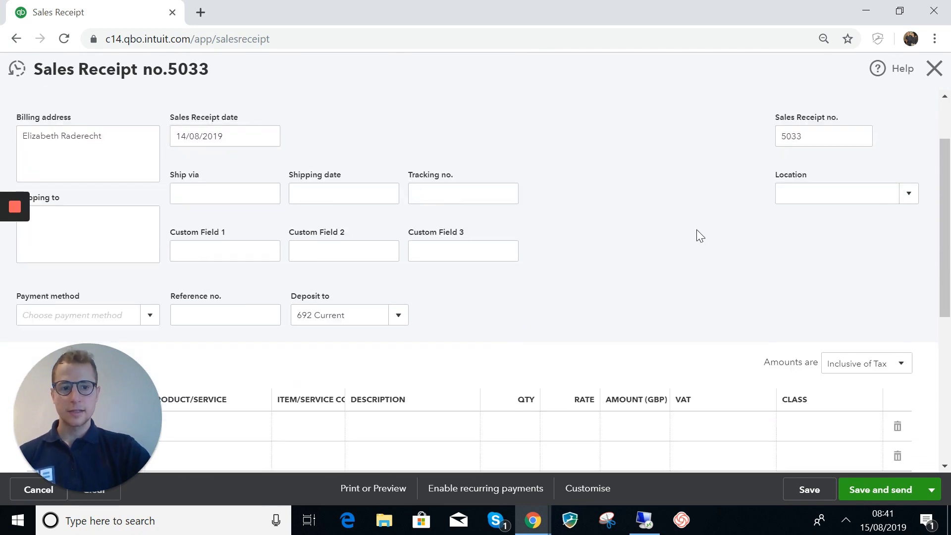
scroll(724, 171, "down", 5)
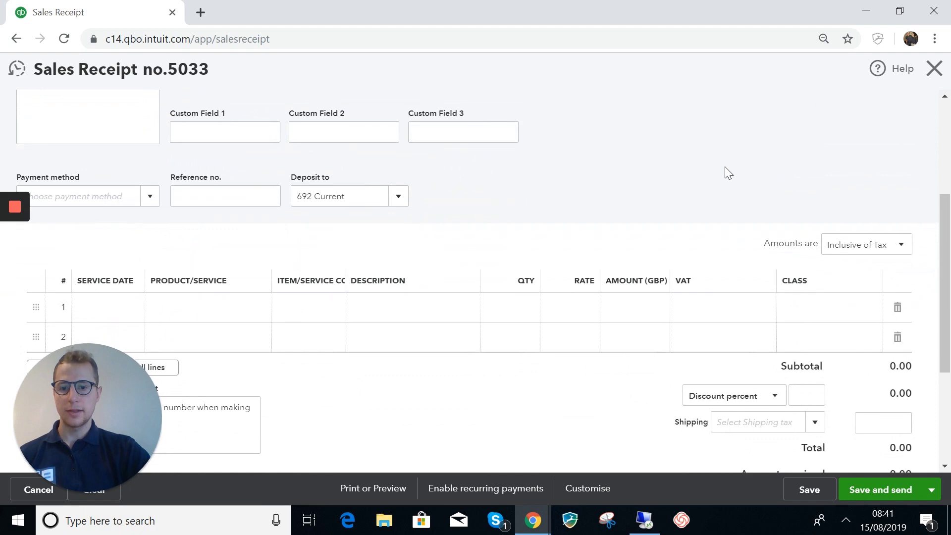
scroll(316, 313, "up", 2)
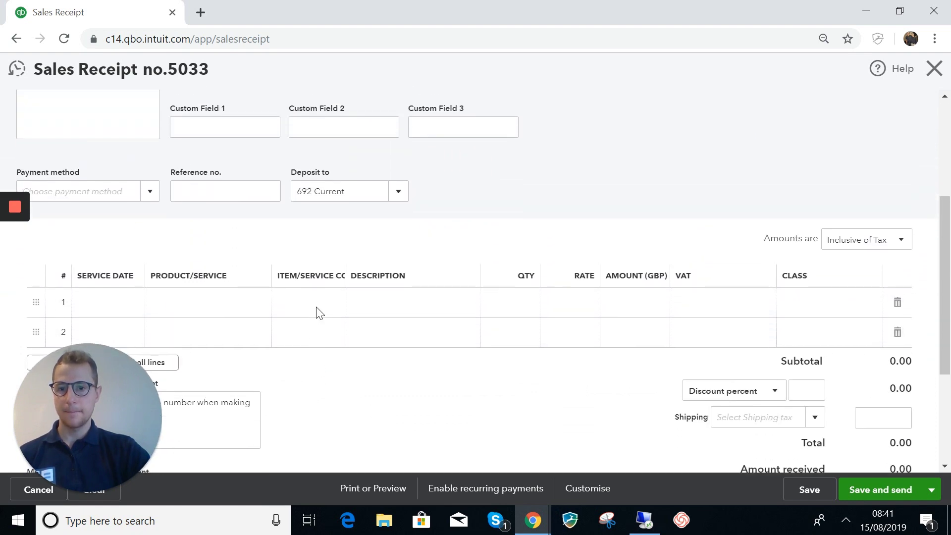
left_click(389, 195)
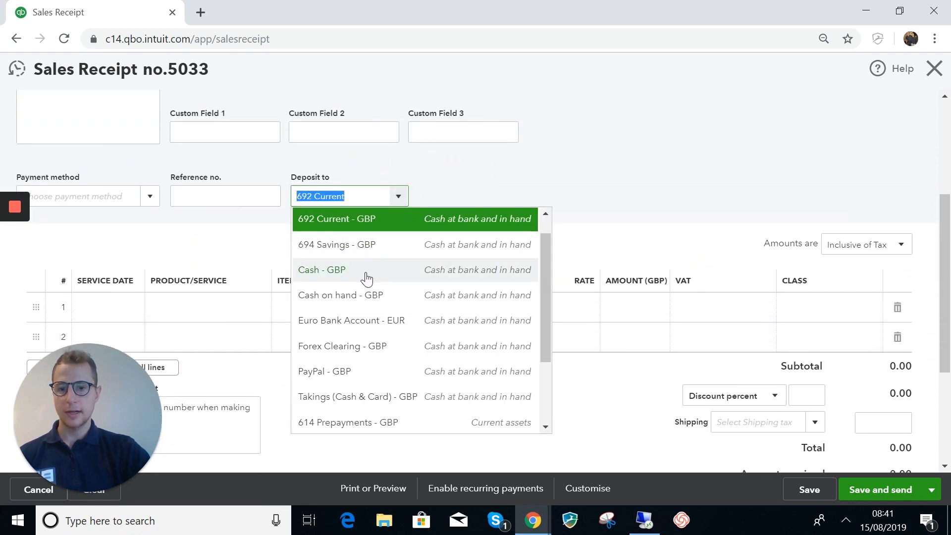
left_click(366, 276)
scroll(481, 187, "down", 3)
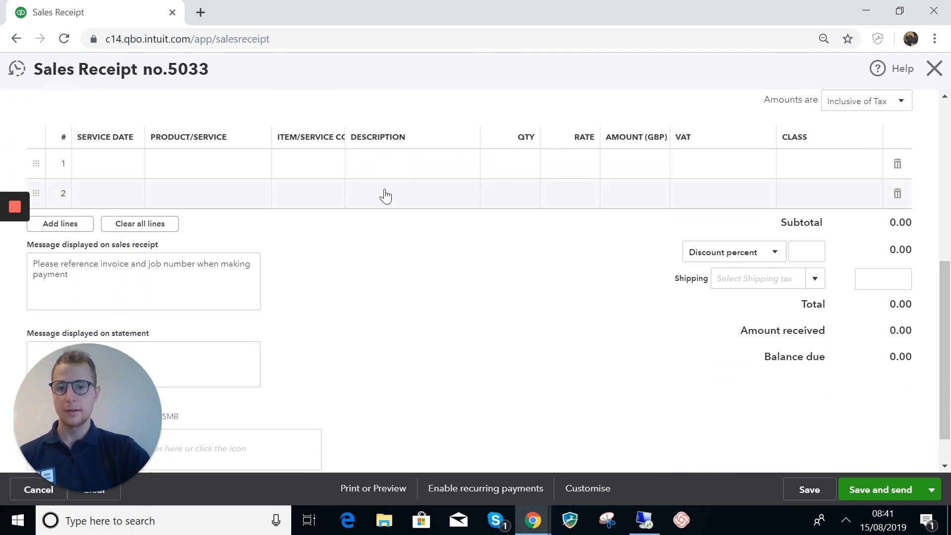
left_click(225, 166)
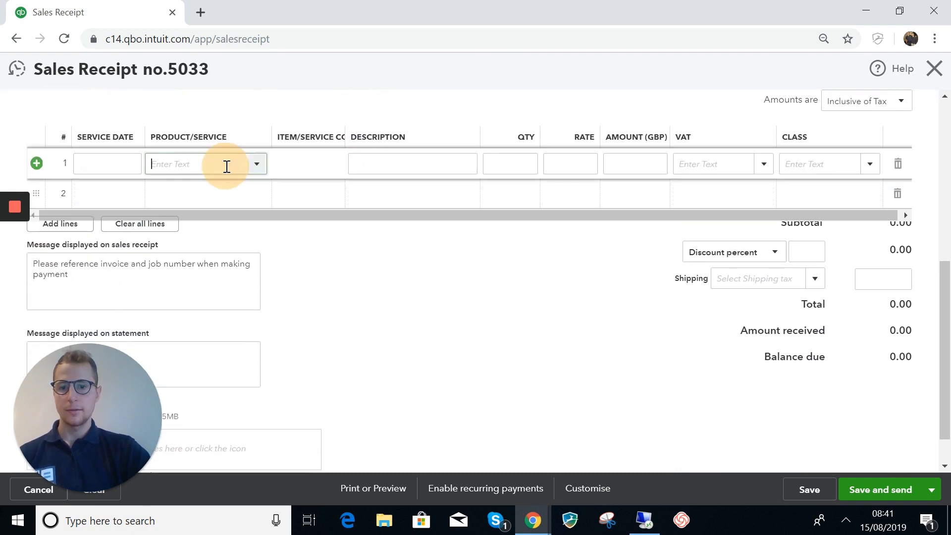
left_click(258, 165)
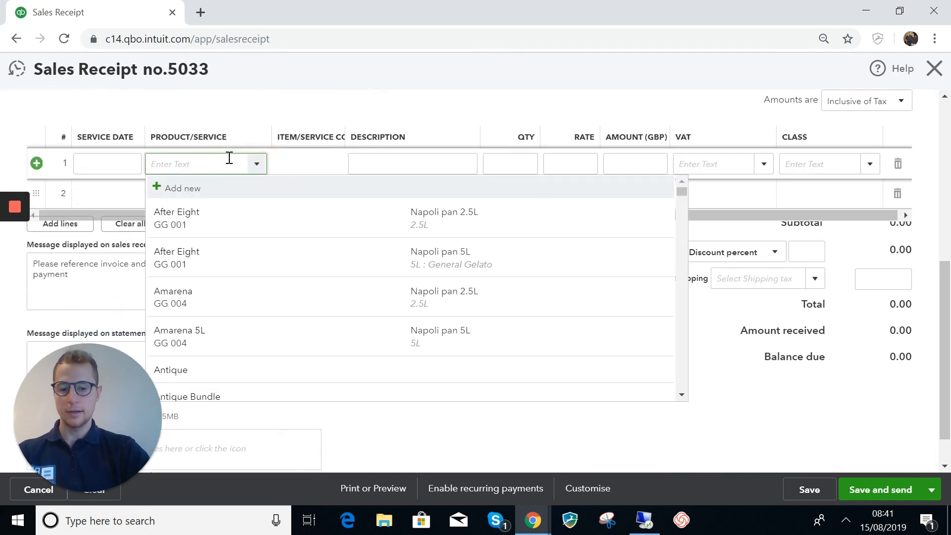
type("BU")
key("BackSpace")
key("BackSpace")
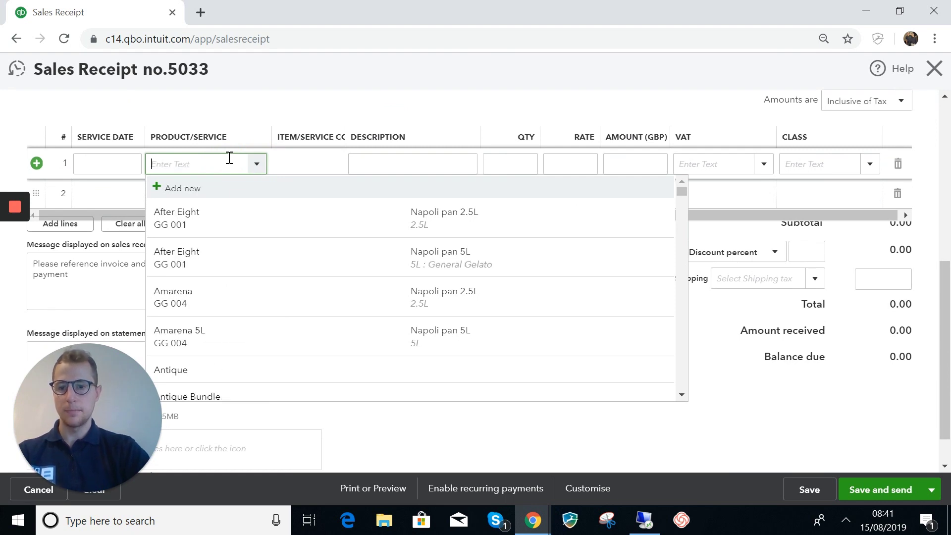
type("AN")
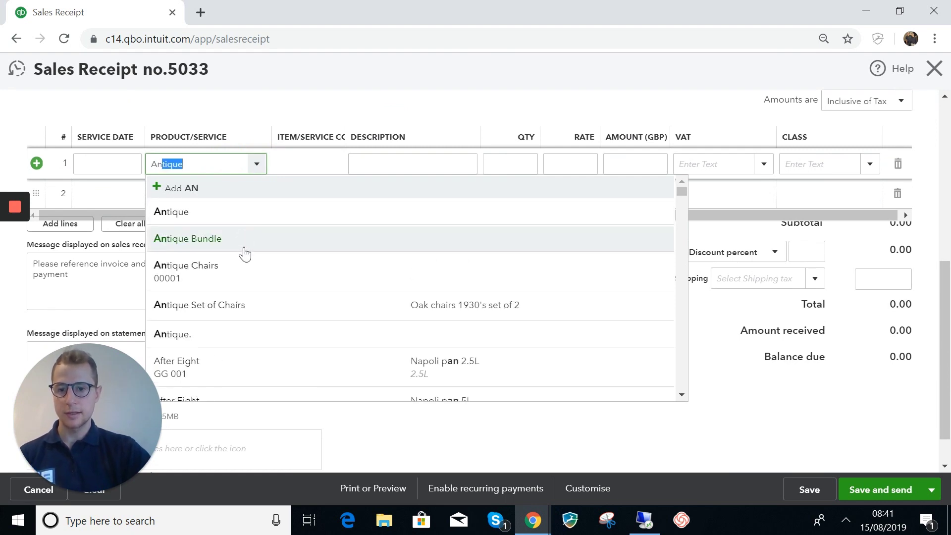
left_click(248, 309)
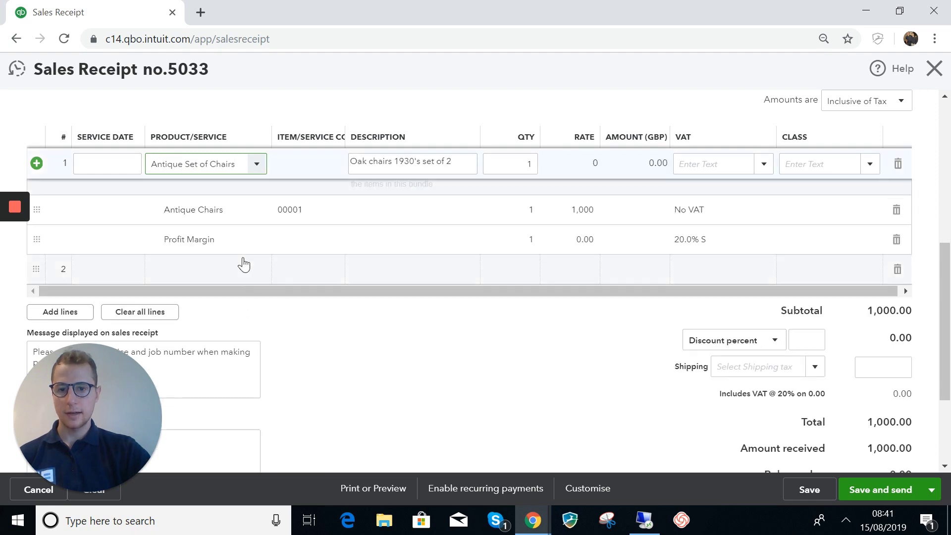
left_click(423, 442)
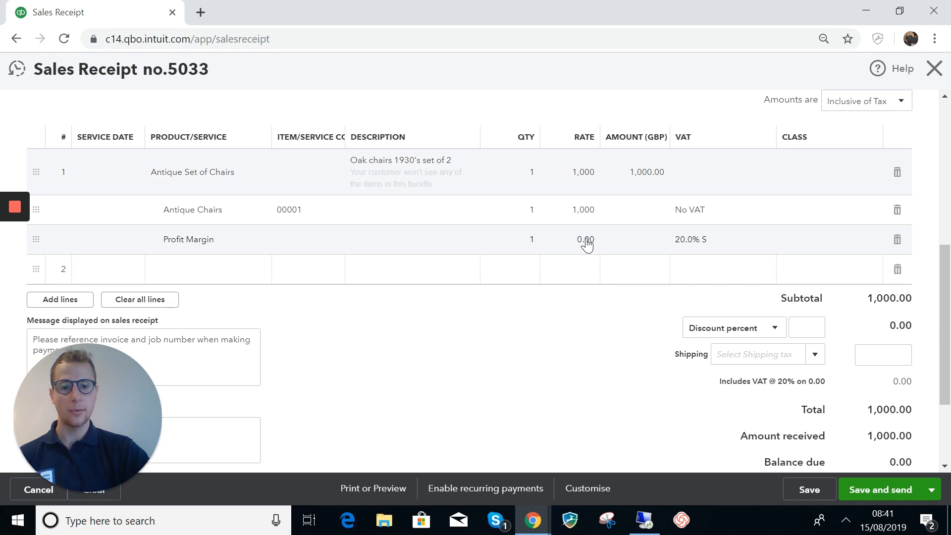
- Set the Profit Margin rate to 500, bringing the chairs bundle to 1,500.00
left_click(585, 241)
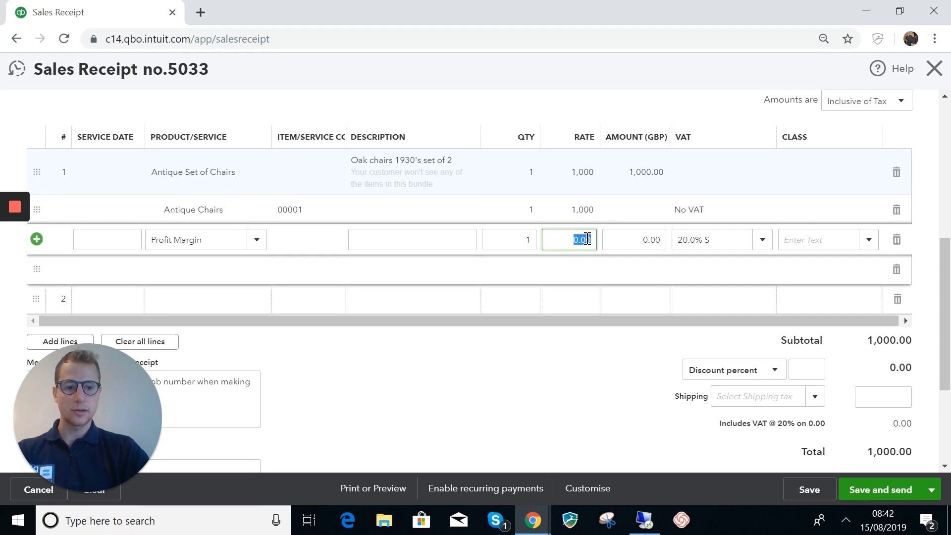
key("BackSpace")
type("50")
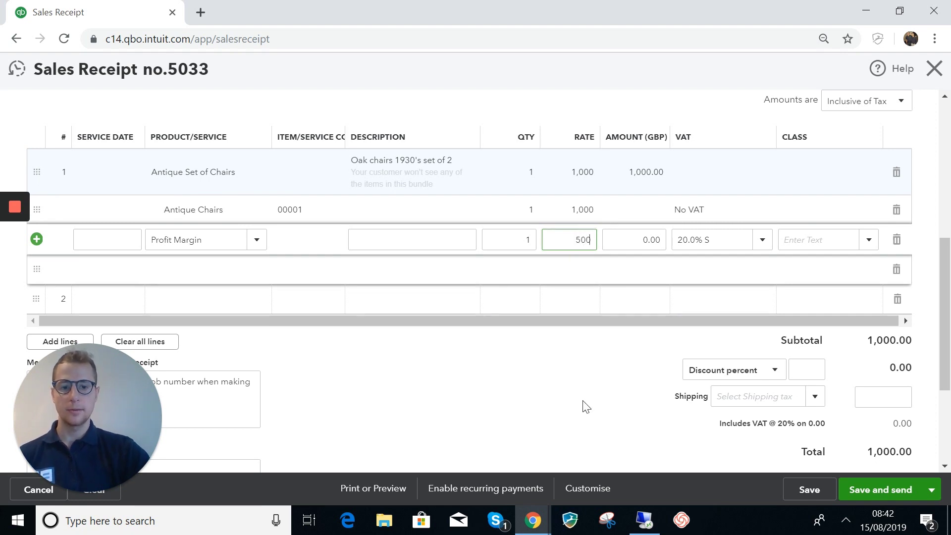
left_click(582, 406)
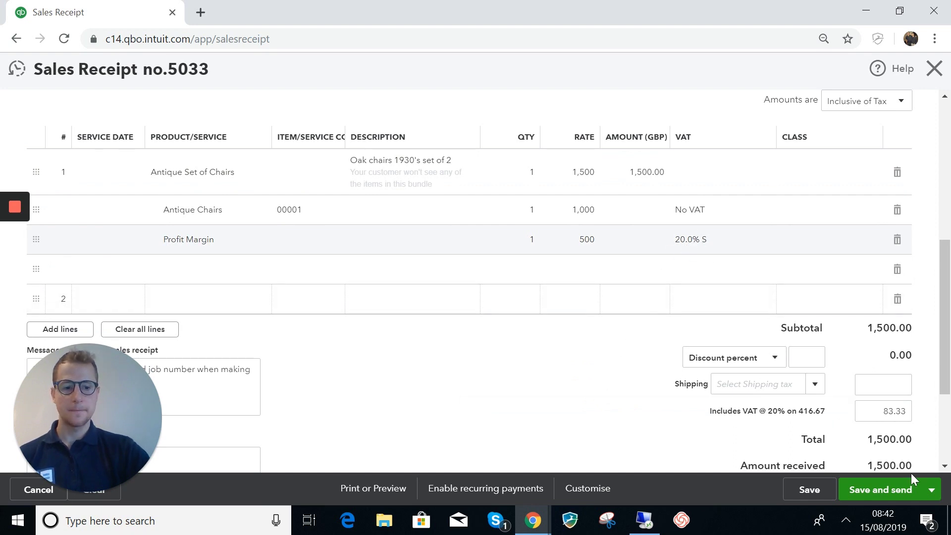
scroll(908, 436, "down", 1)
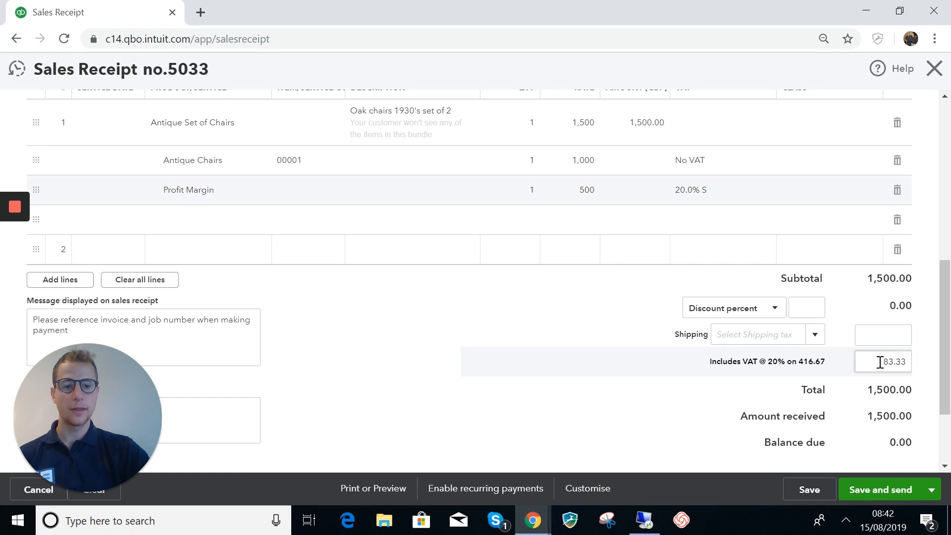
scroll(880, 364, "up", 2)
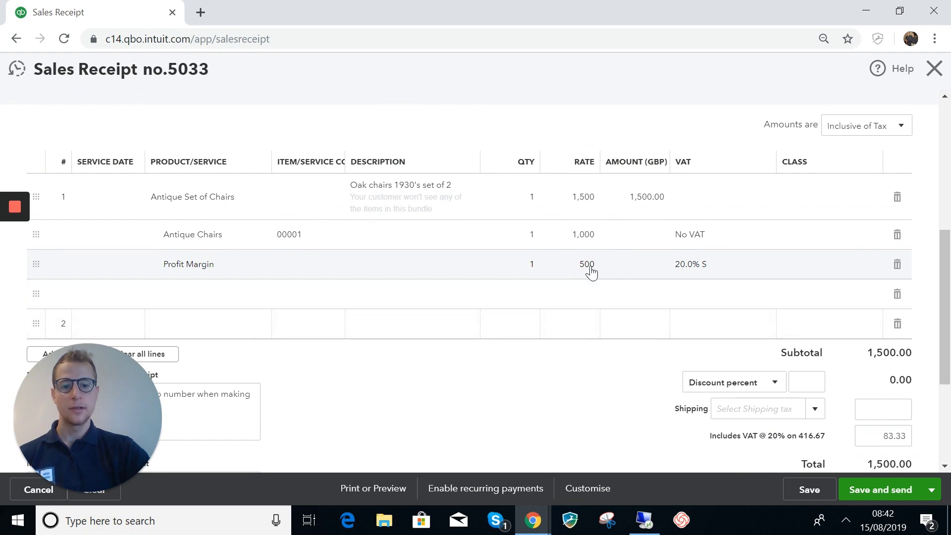
- Confirm the 83.33 included VAT and save sales receipt 5033
left_click(894, 436)
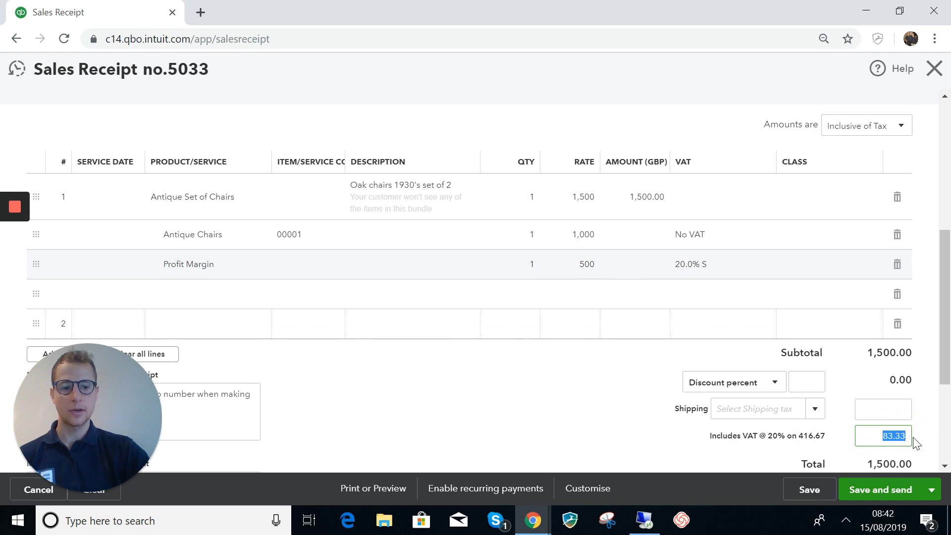
left_click(809, 488)
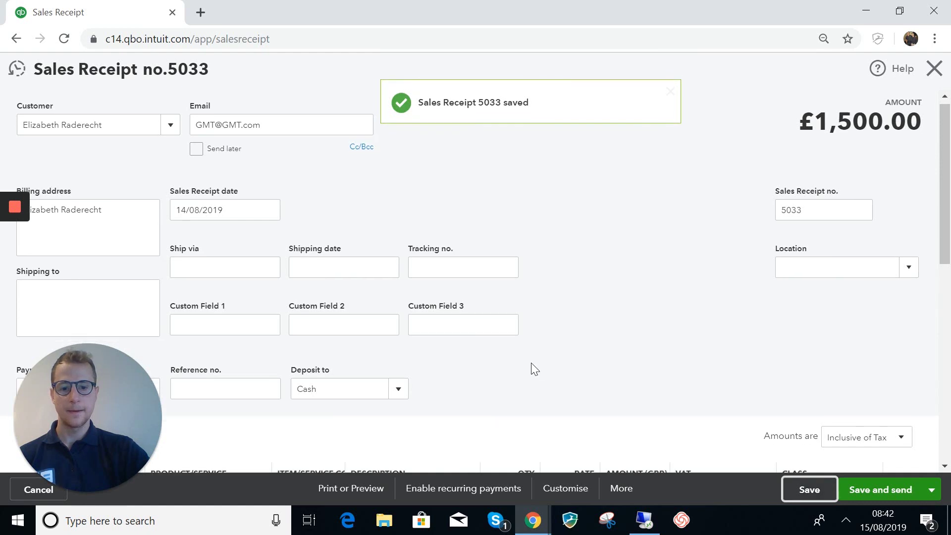
scroll(531, 362, "down", 5)
left_click(365, 488)
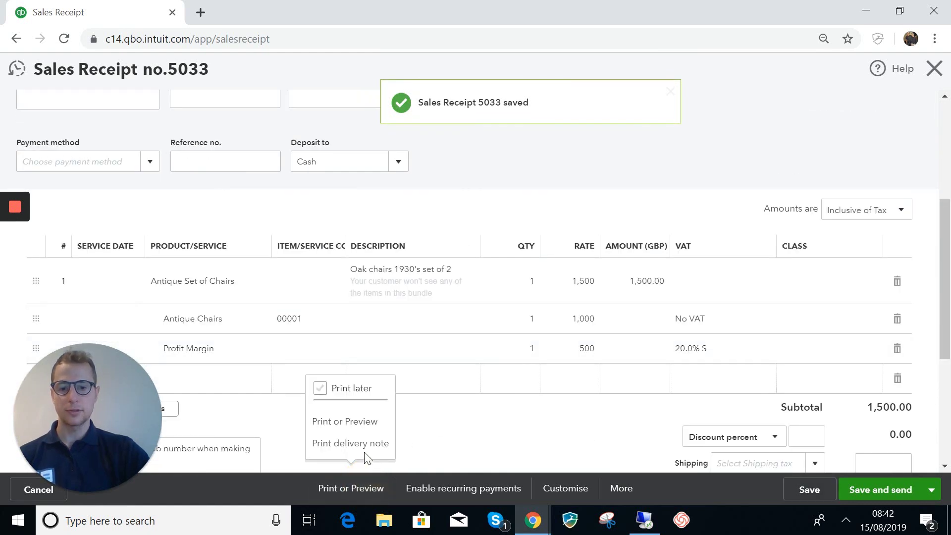
left_click(365, 422)
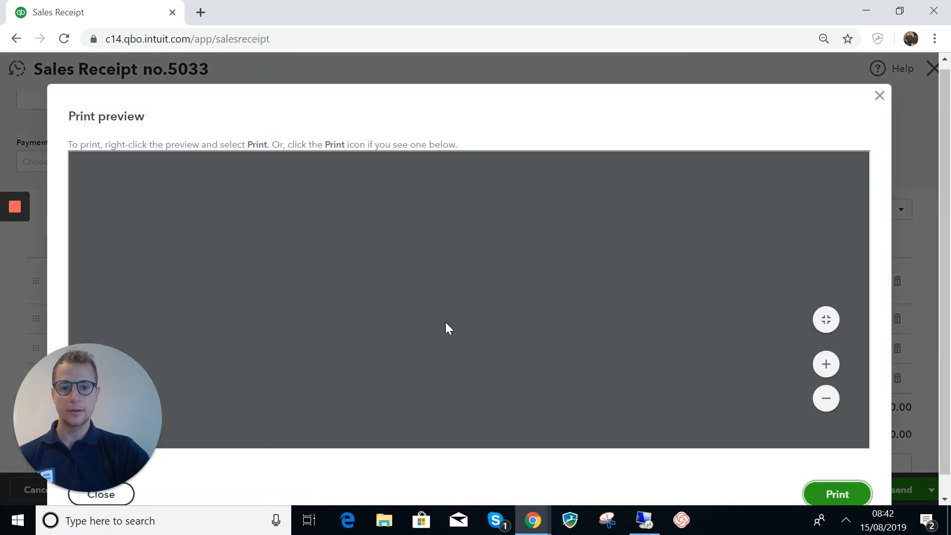
scroll(516, 311, "down", 5)
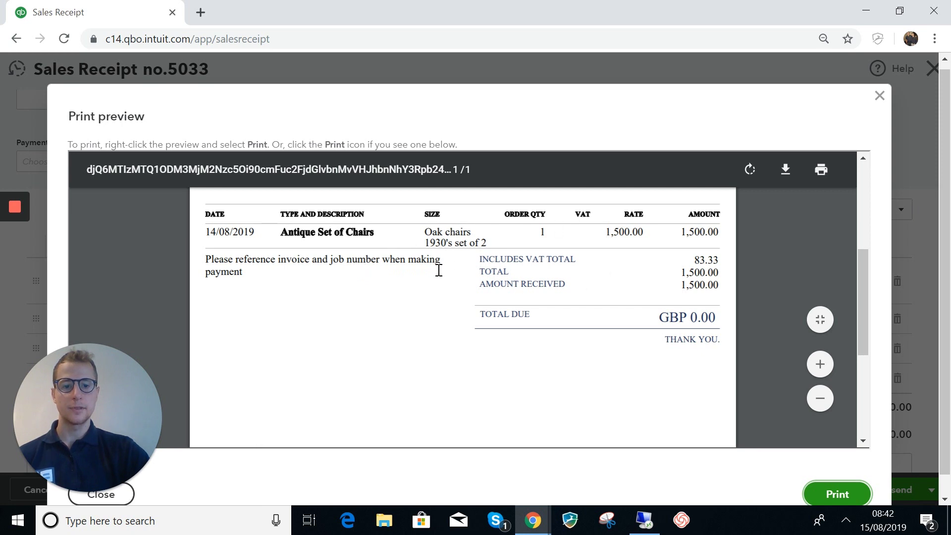
scroll(483, 342, "up", 1)
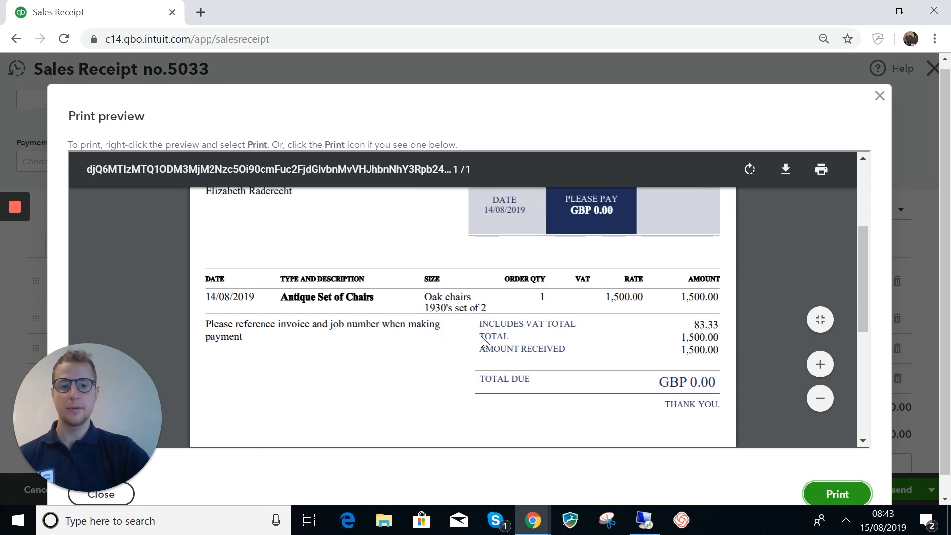
mouse_move(684, 328)
left_mouse_down()
mouse_move(707, 322)
mouse_move(686, 331)
left_mouse_up()
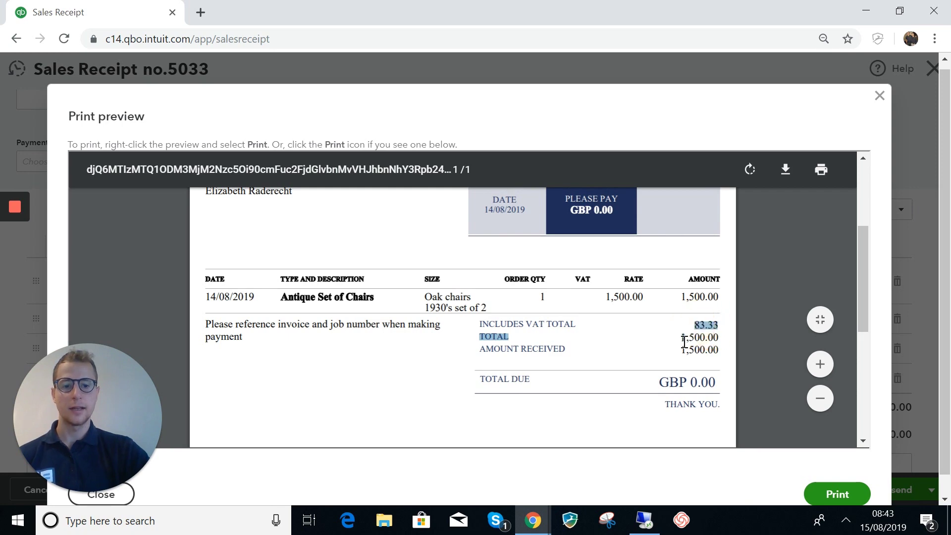
left_click(683, 340)
scroll(668, 354, "up", 1)
scroll(666, 350, "up", 1)
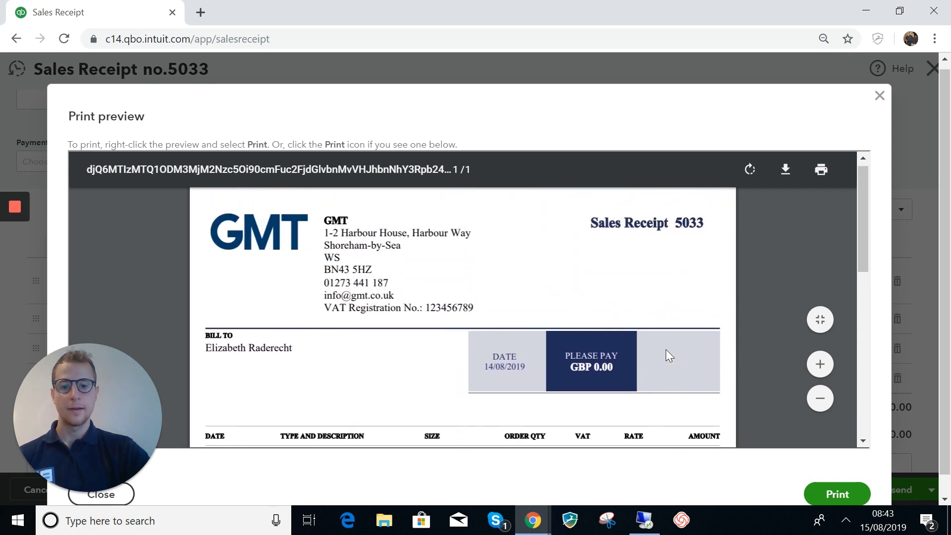
scroll(666, 349, "down", 5)
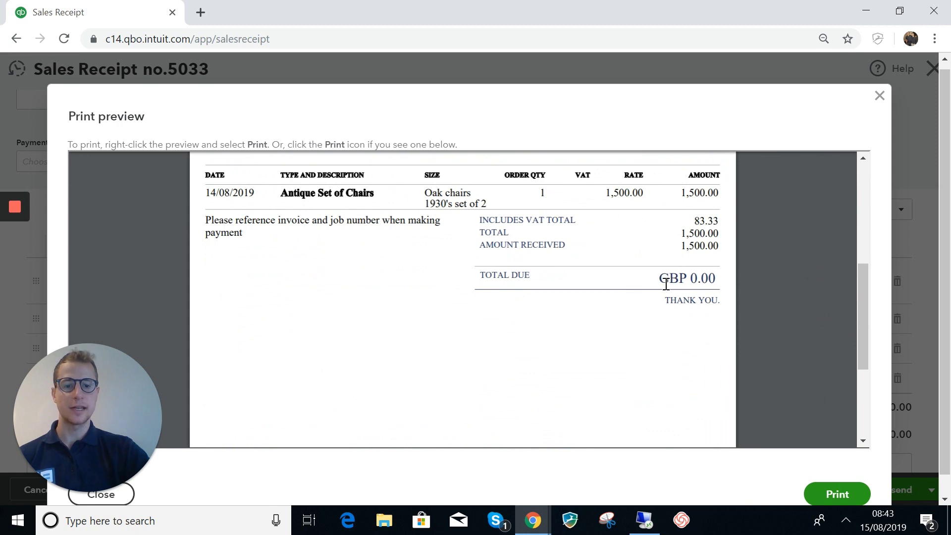
left_click_drag(658, 279, 721, 291)
left_click(703, 319)
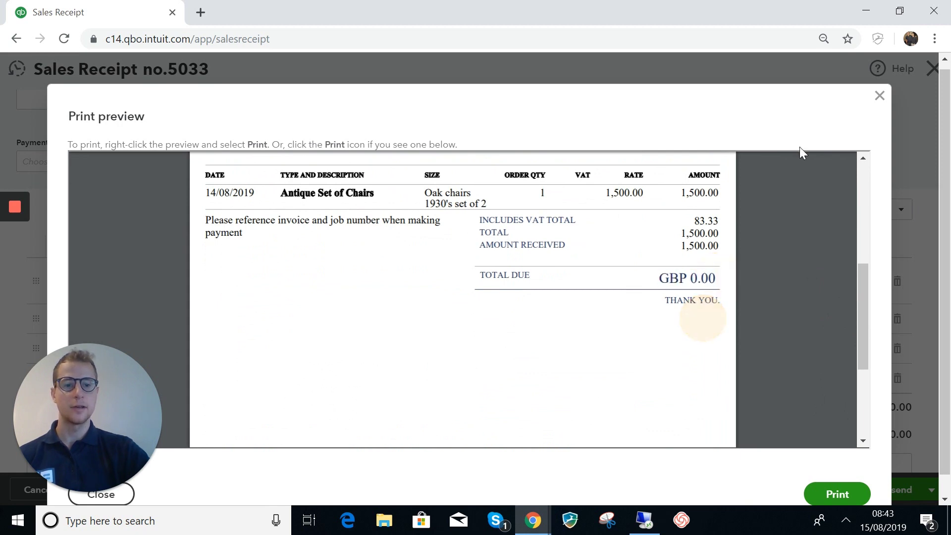
left_click(880, 95)
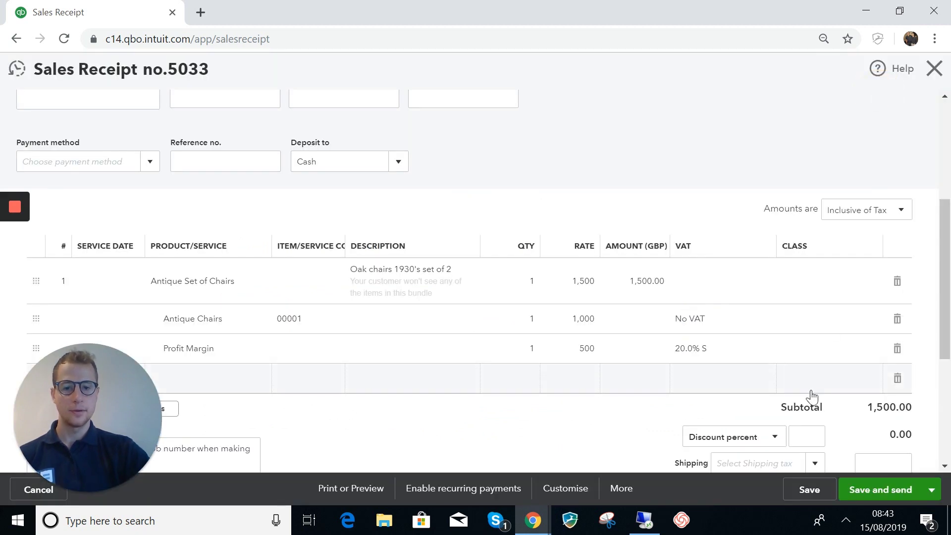
- Close sales receipt 5033 and return to Products and Services
scroll(718, 259, "up", 1)
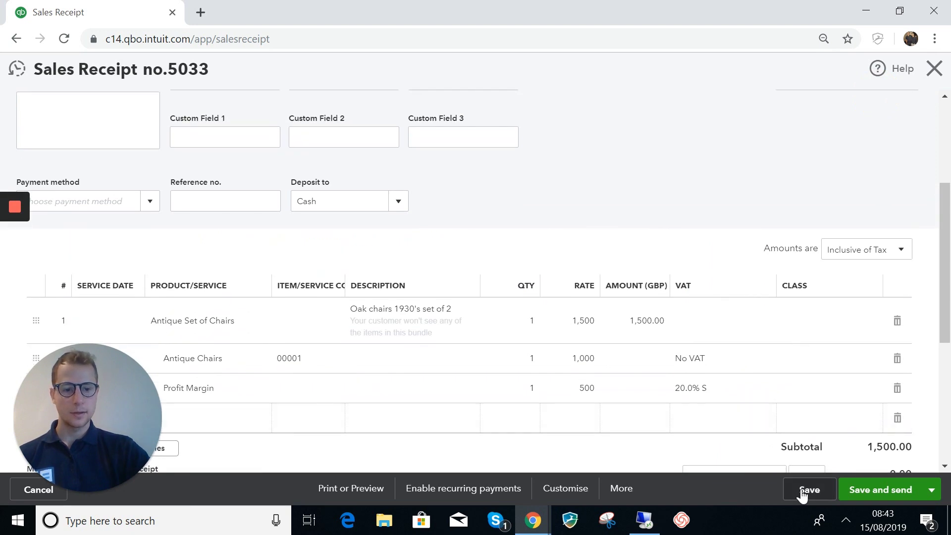
left_click(935, 75)
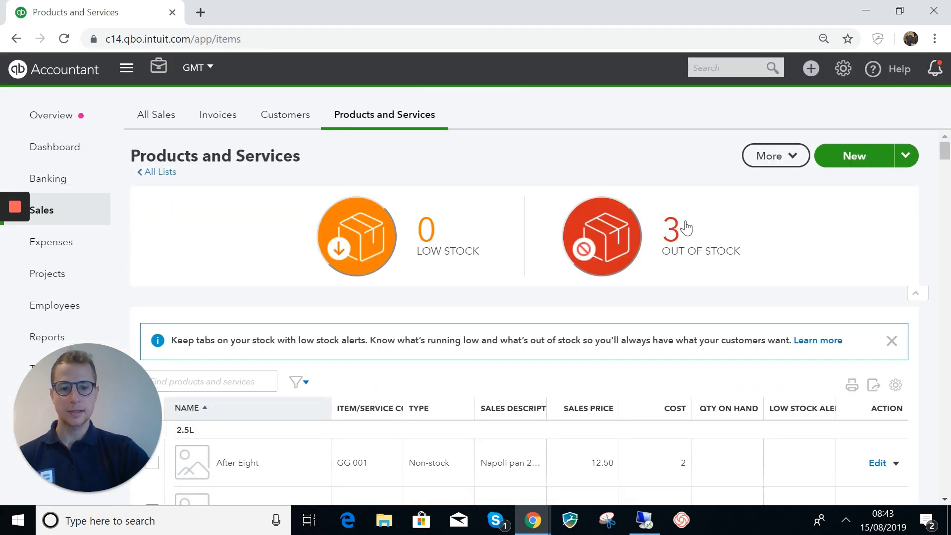
scroll(519, 297, "down", 3)
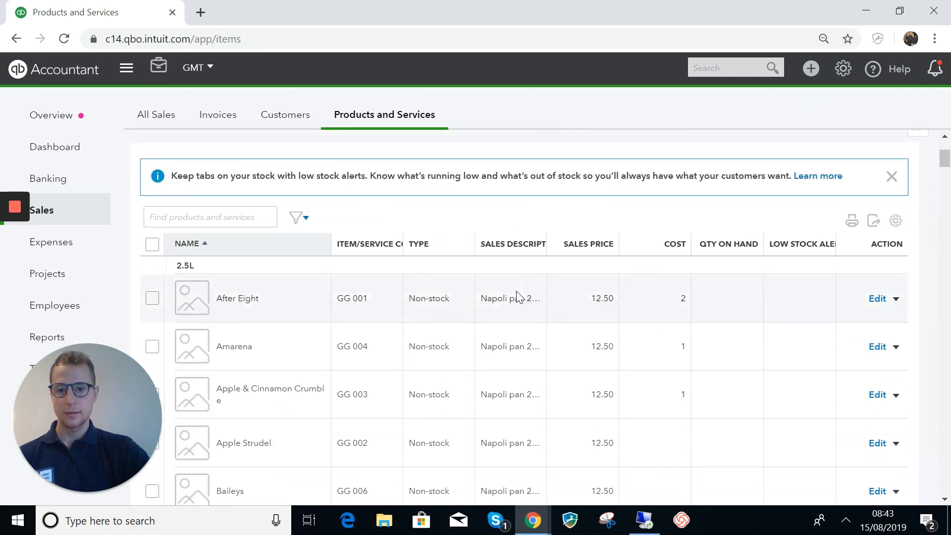
scroll(516, 295, "down", 1)
scroll(496, 304, "up", 2)
- Filter products by 'CHAI' to confirm Antique Chairs at 0 on hand, and dismiss the stock alert
left_click(248, 250)
type("C")
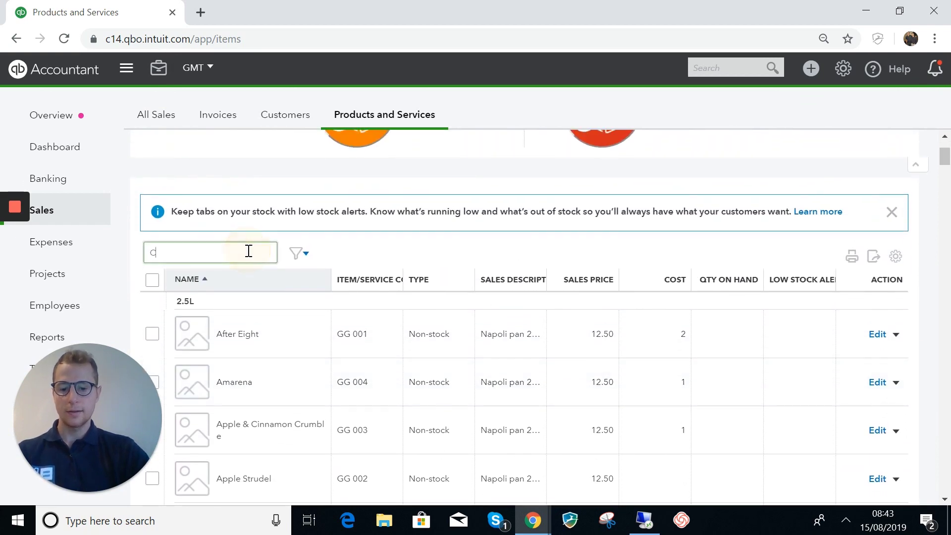
type("HAI")
scroll(250, 256, "down", 1)
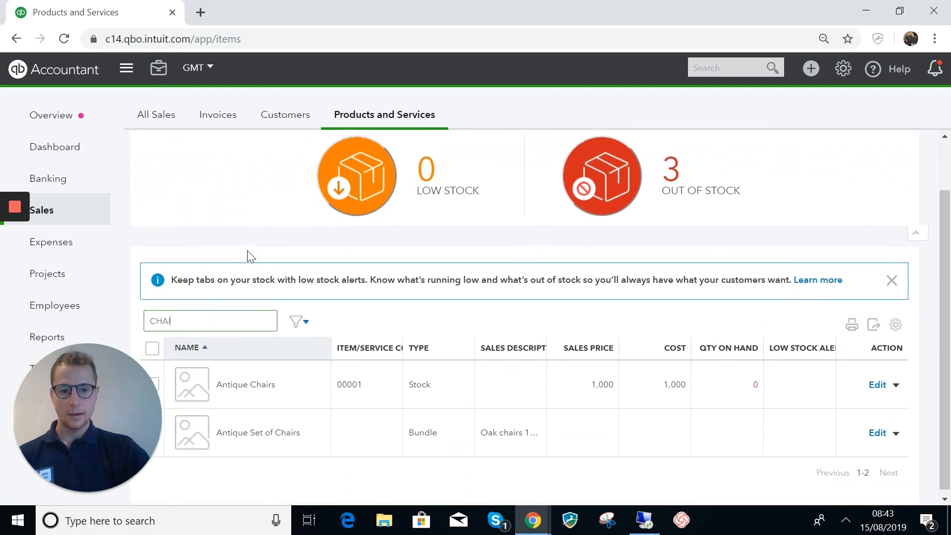
left_click(250, 254)
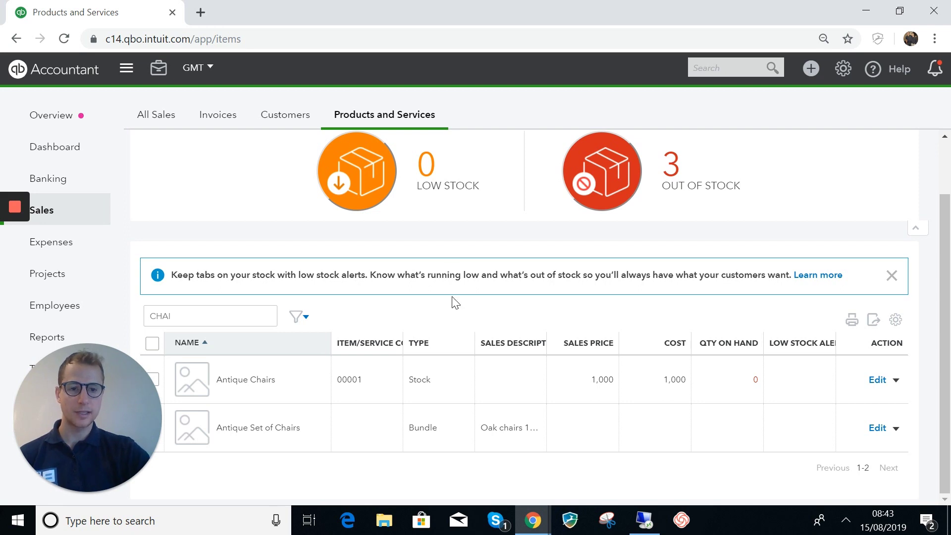
left_click(892, 276)
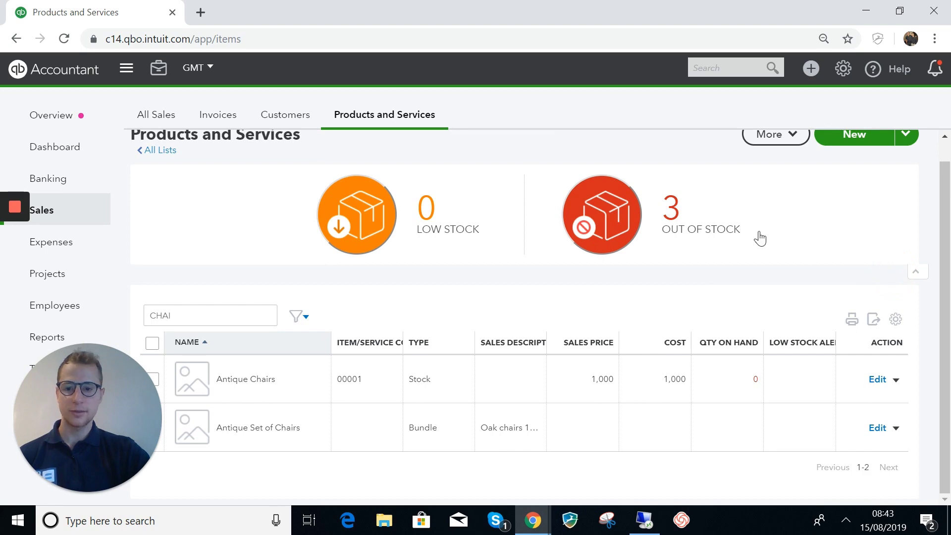